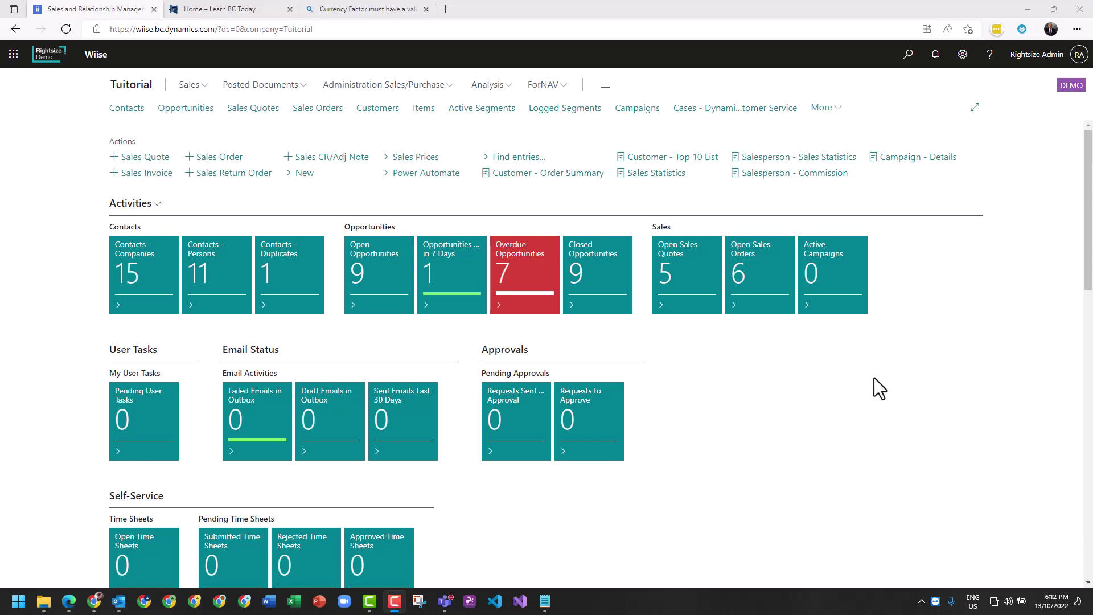
Open My Settings and check the role is Sales and Relationship Manager, company Tuitorial, work date 1/10/2023.
left_click(963, 55)
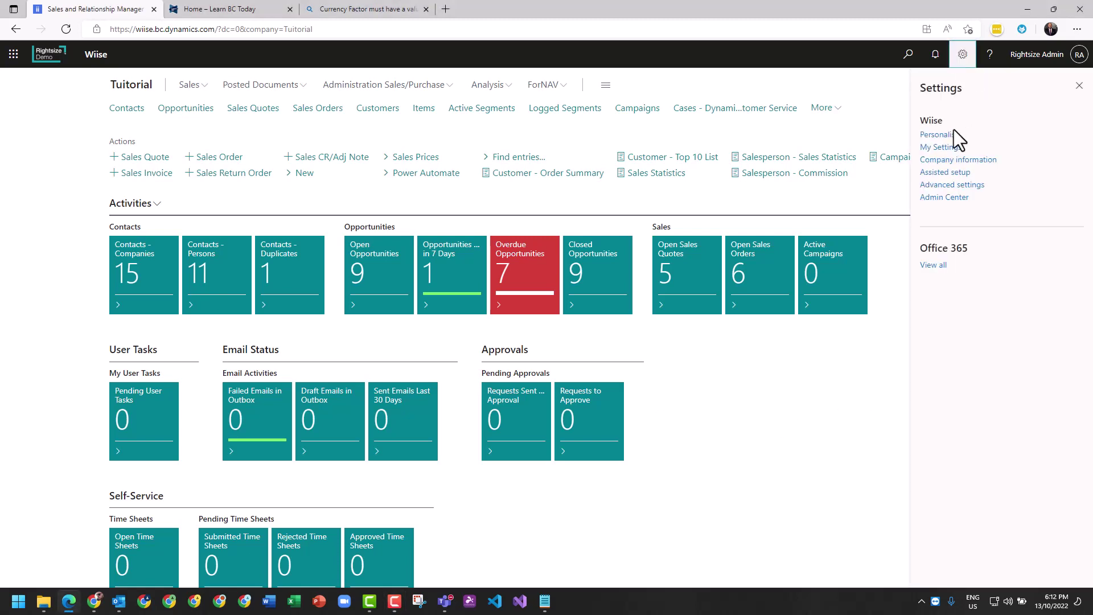
left_click(939, 147)
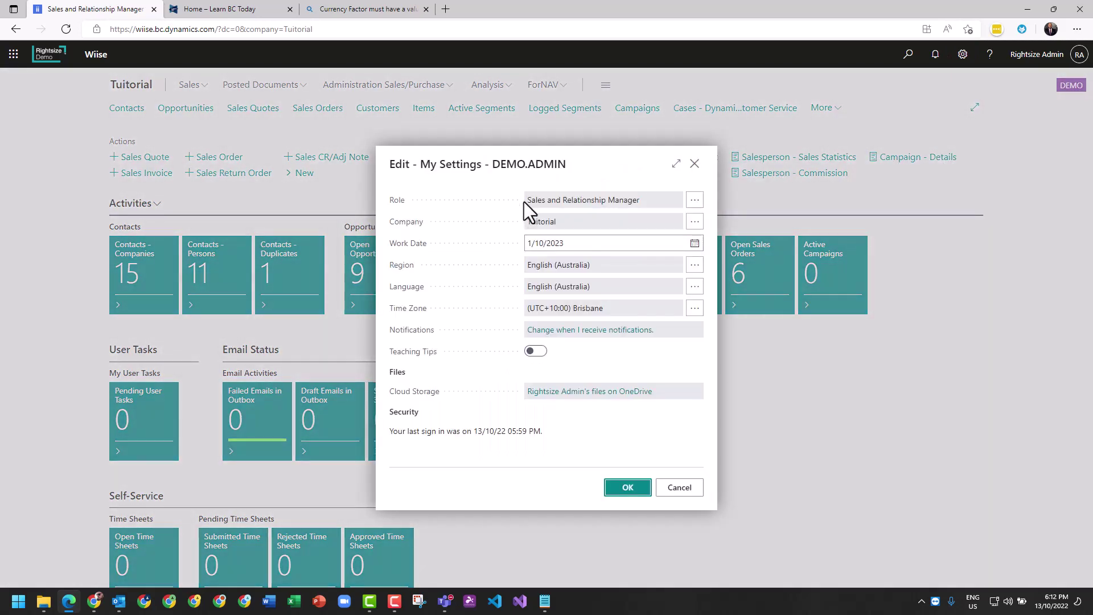
left_click(528, 200)
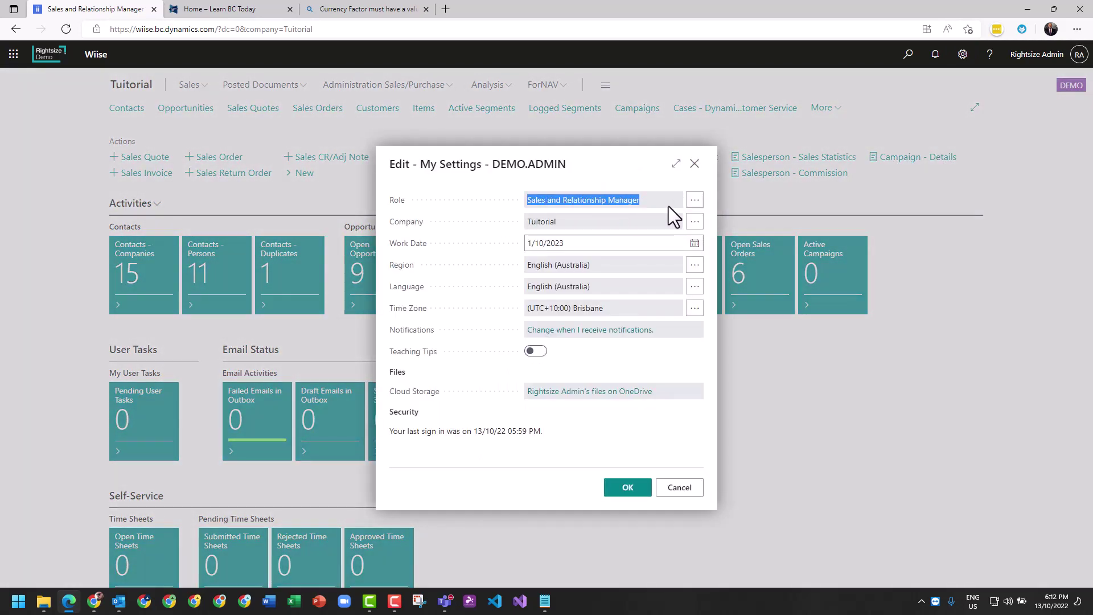
left_click(538, 208)
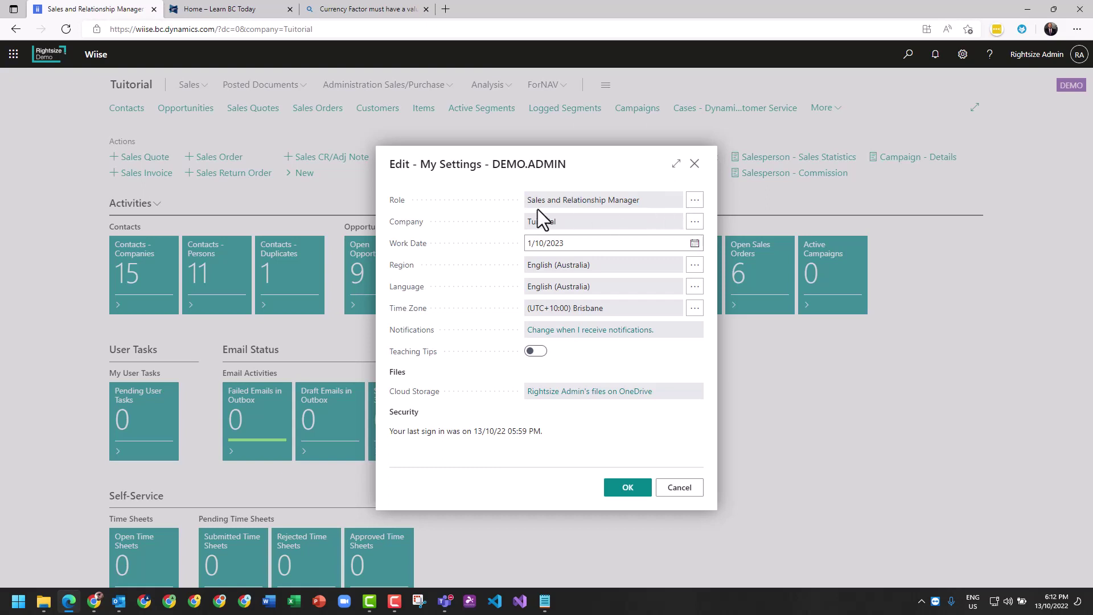
left_click(647, 202)
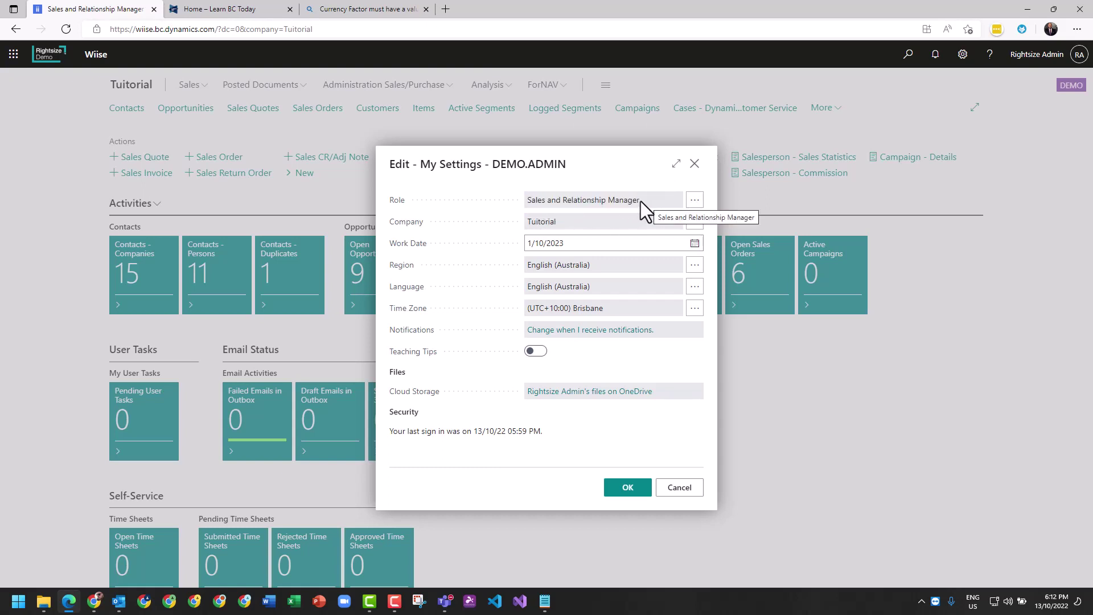
Close the Edit - My Settings dialog without changes to return to the role centre.
left_click(694, 164)
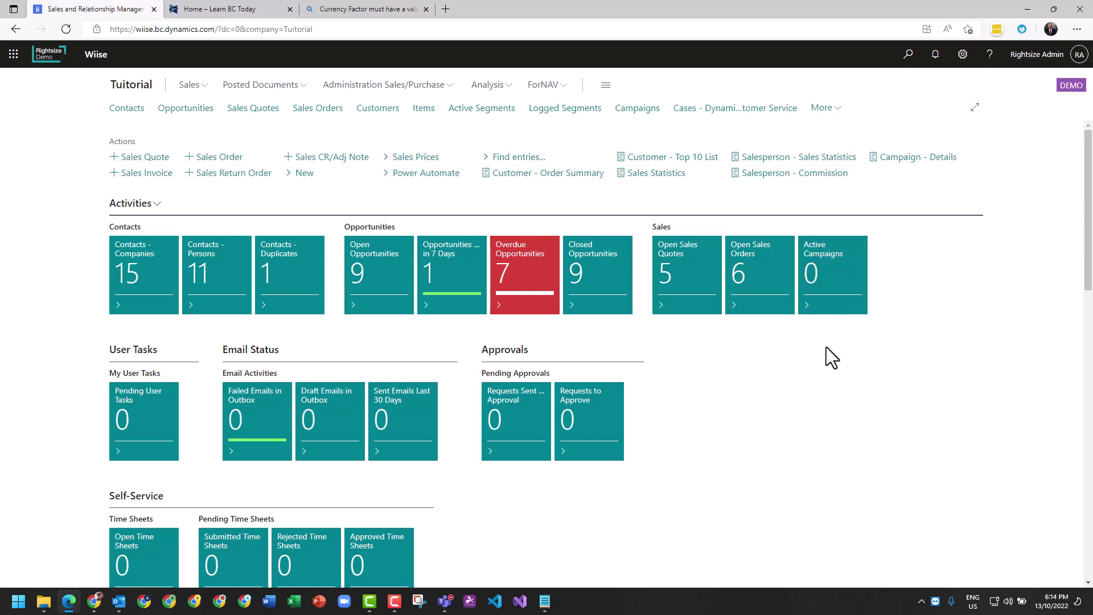
scroll(830, 359, "down", 5)
scroll(830, 359, "up", 3)
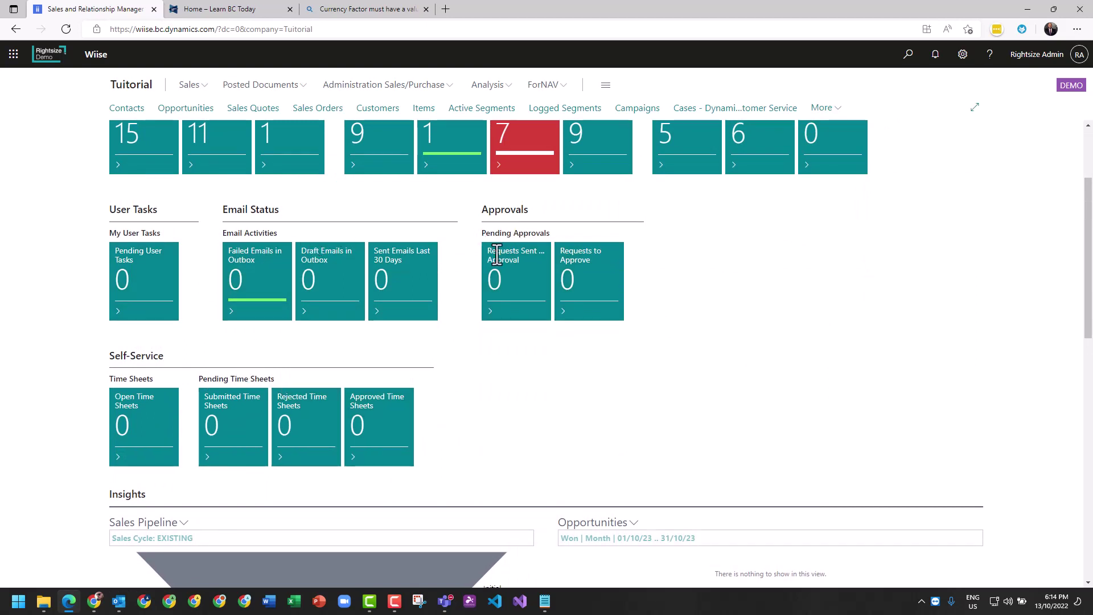
scroll(568, 413, "down", 5)
scroll(569, 408, "down", 2)
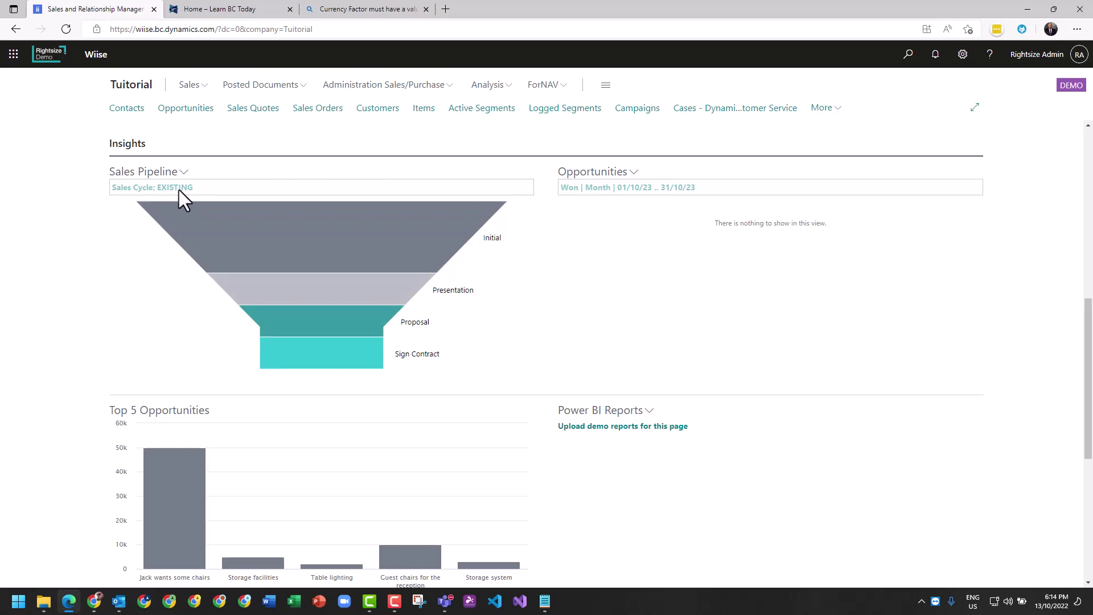
left_click(179, 173)
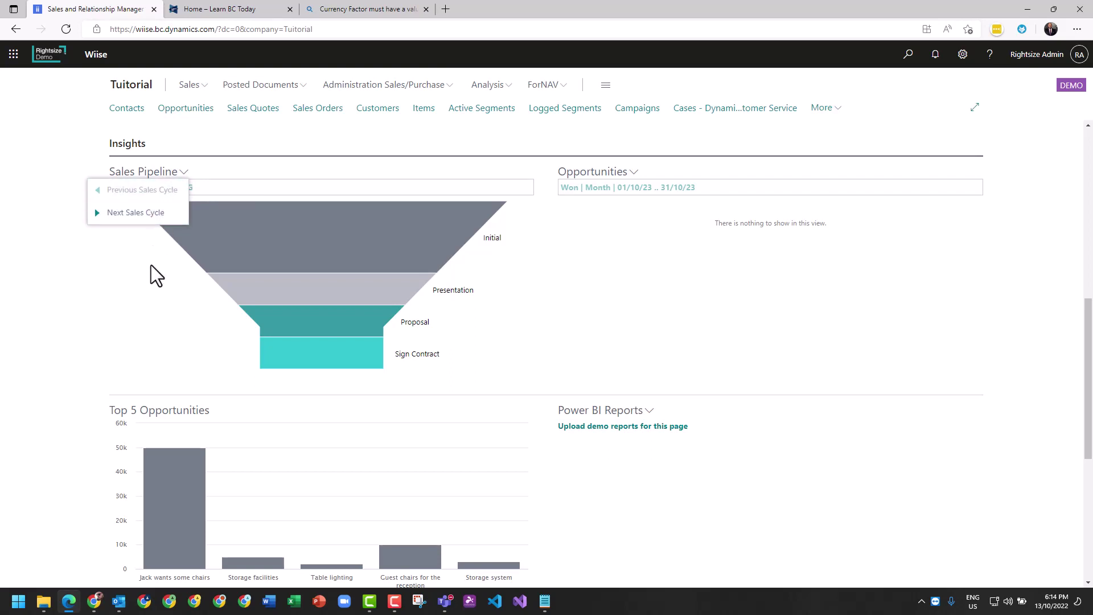
scroll(563, 341, "down", 4)
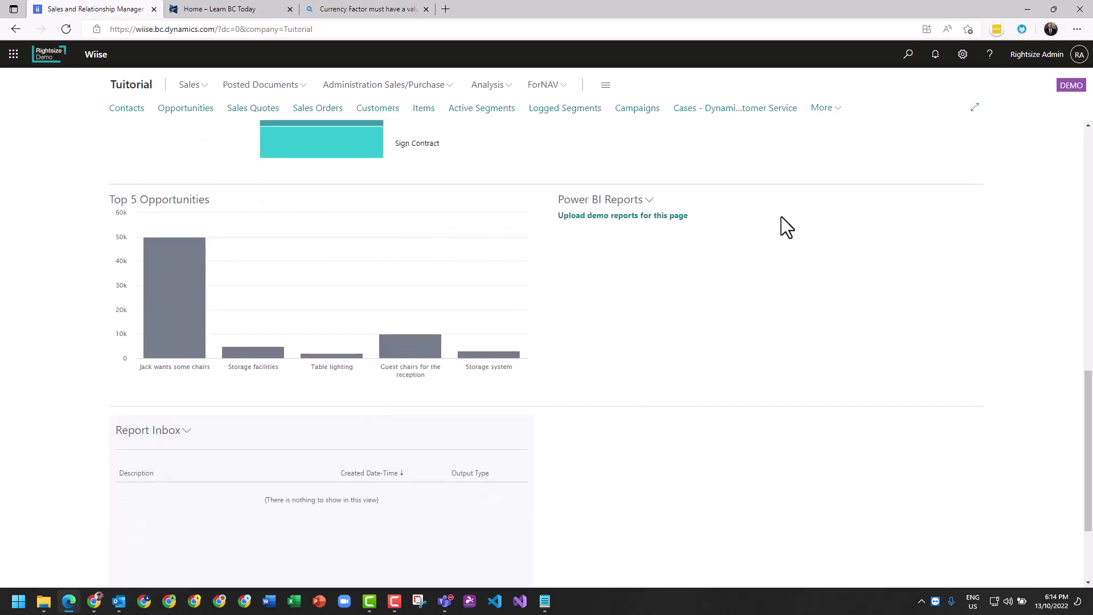
scroll(737, 368, "down", 3)
scroll(720, 429, "up", 5)
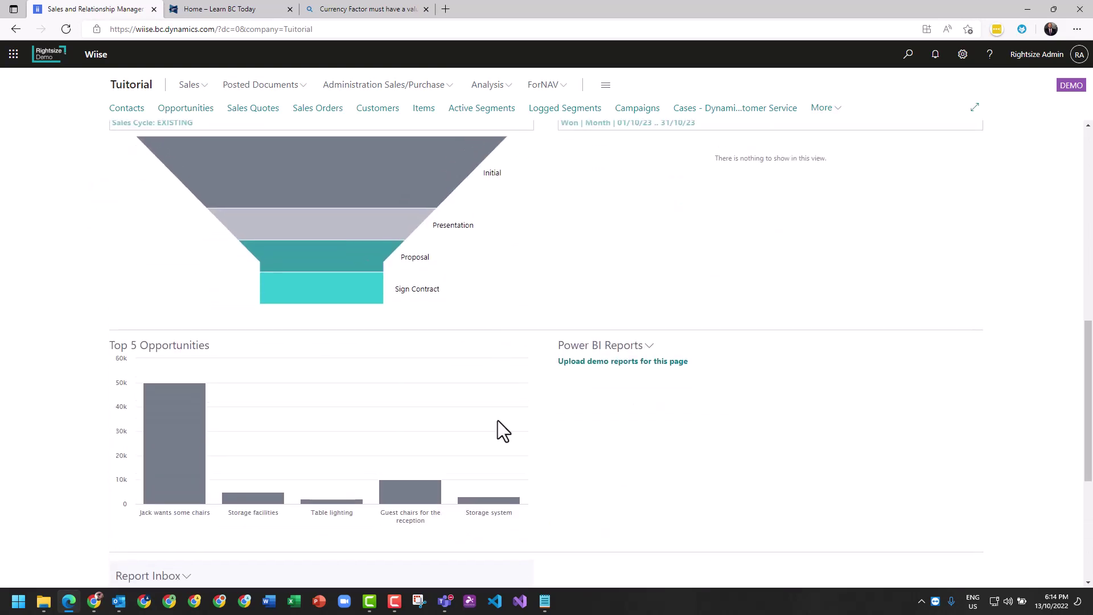
scroll(660, 490, "up", 10)
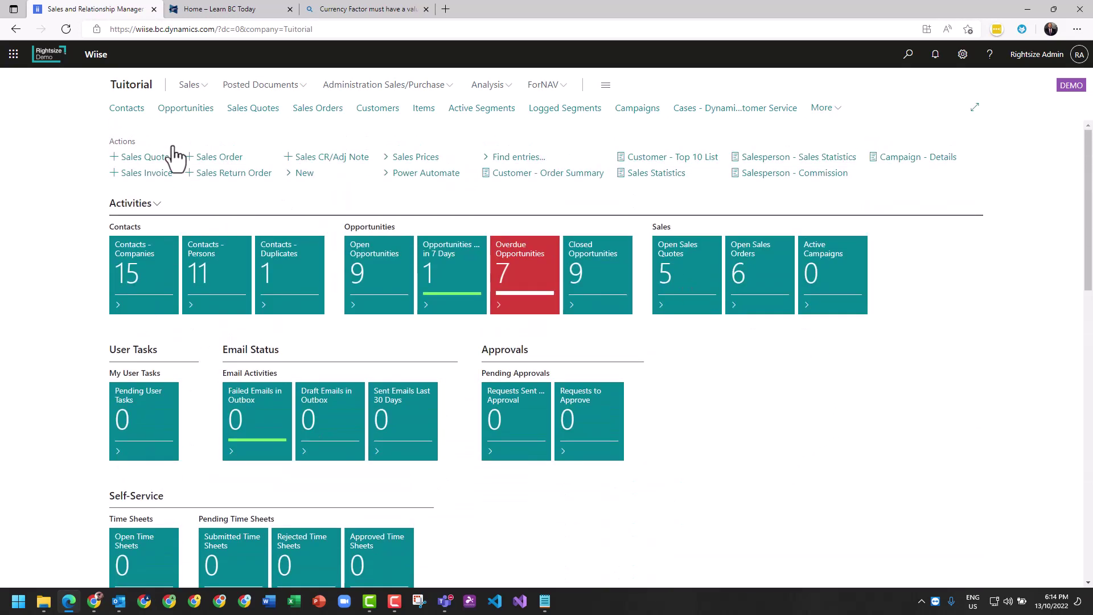
Create a new opportunity OP000005 with description 'New Chairs for Conference Centre'.
left_click(188, 111)
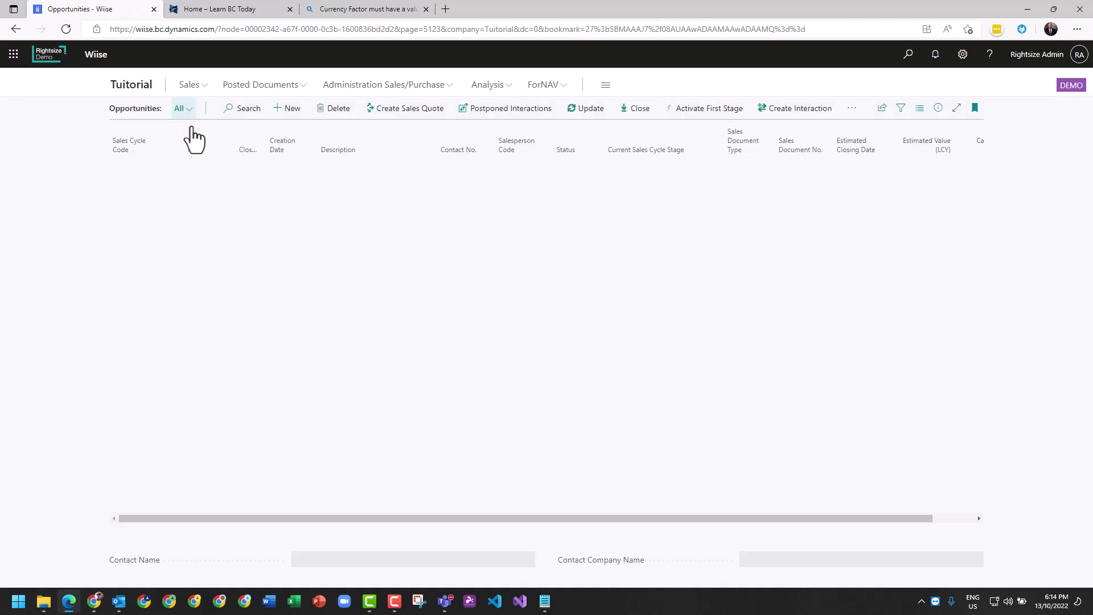
left_click(288, 109)
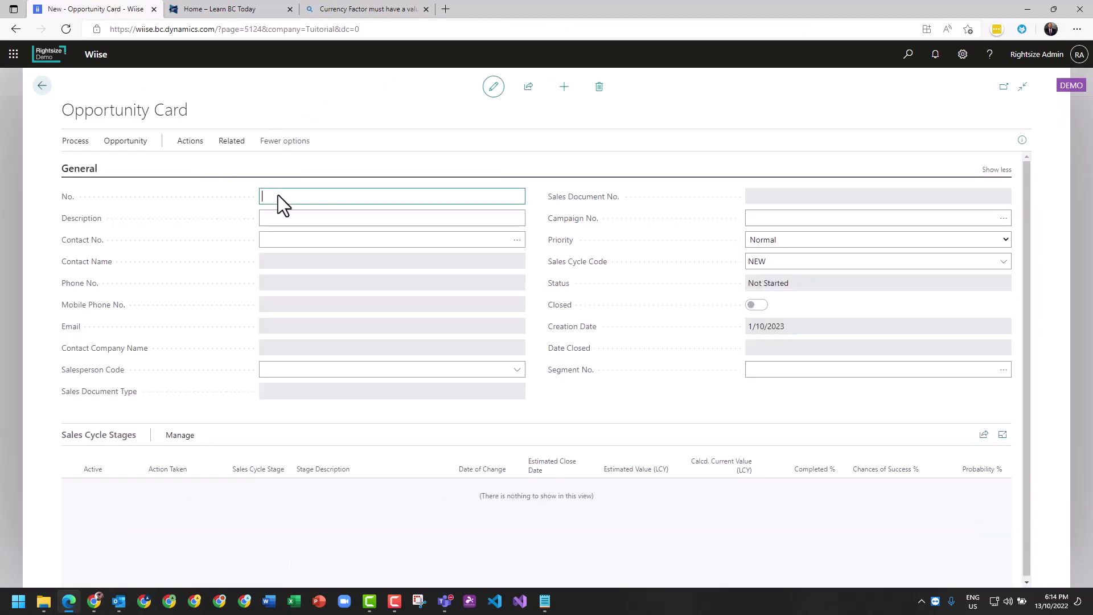
left_click(363, 219)
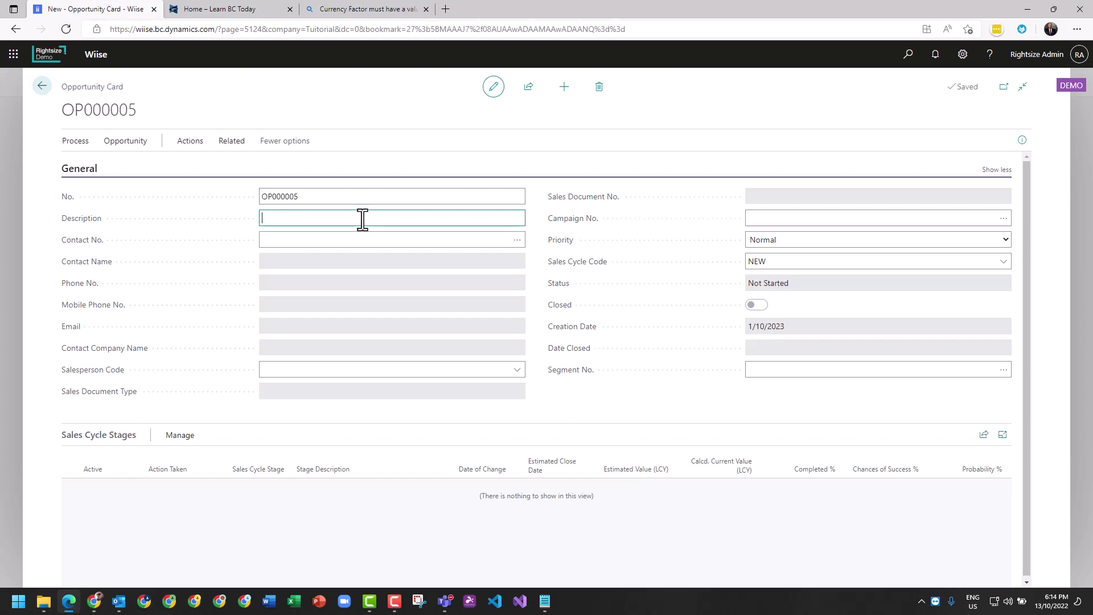
type("New Chairs for Conference Centre")
key("Tab")
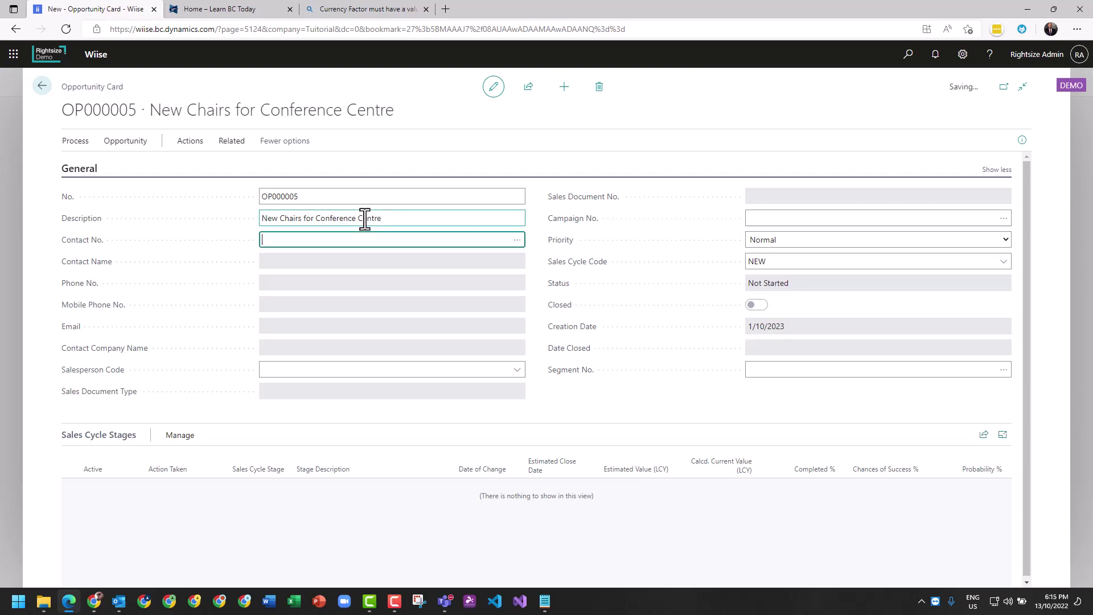
Assign contact CT000024 to the opportunity.
left_click(516, 240)
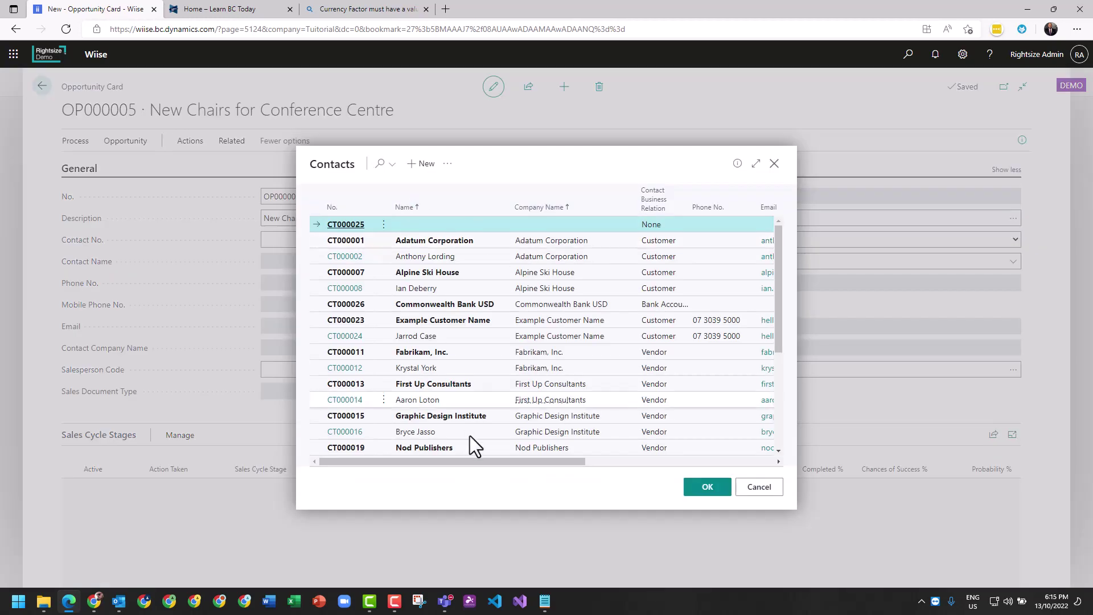
left_click(465, 337)
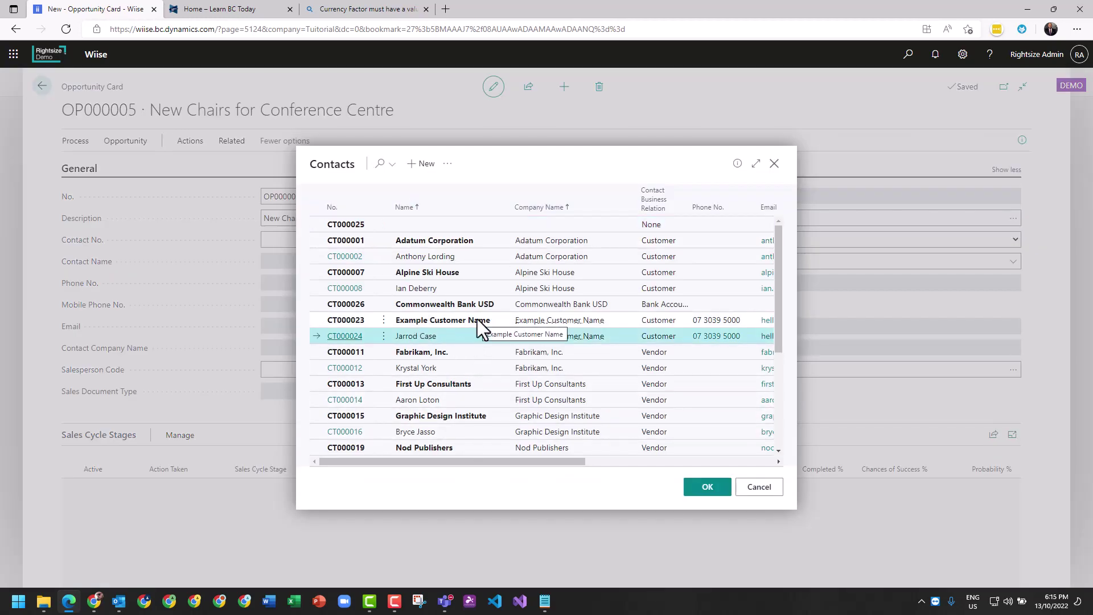
left_click(709, 491)
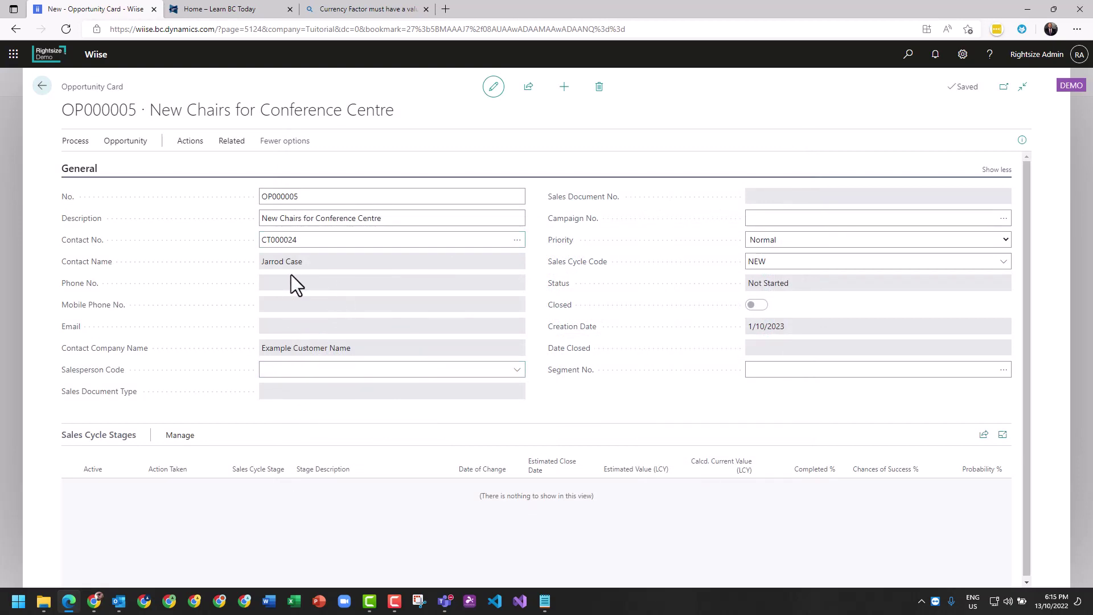
left_click(300, 239)
double_click(300, 240)
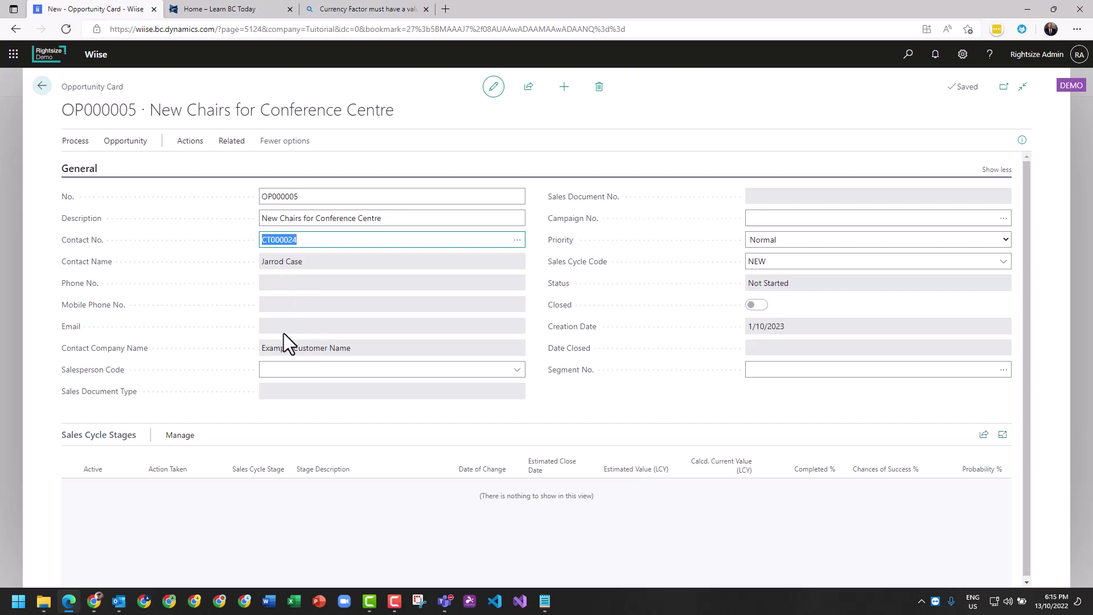
Assign salesperson JR to the opportunity.
left_click(380, 371)
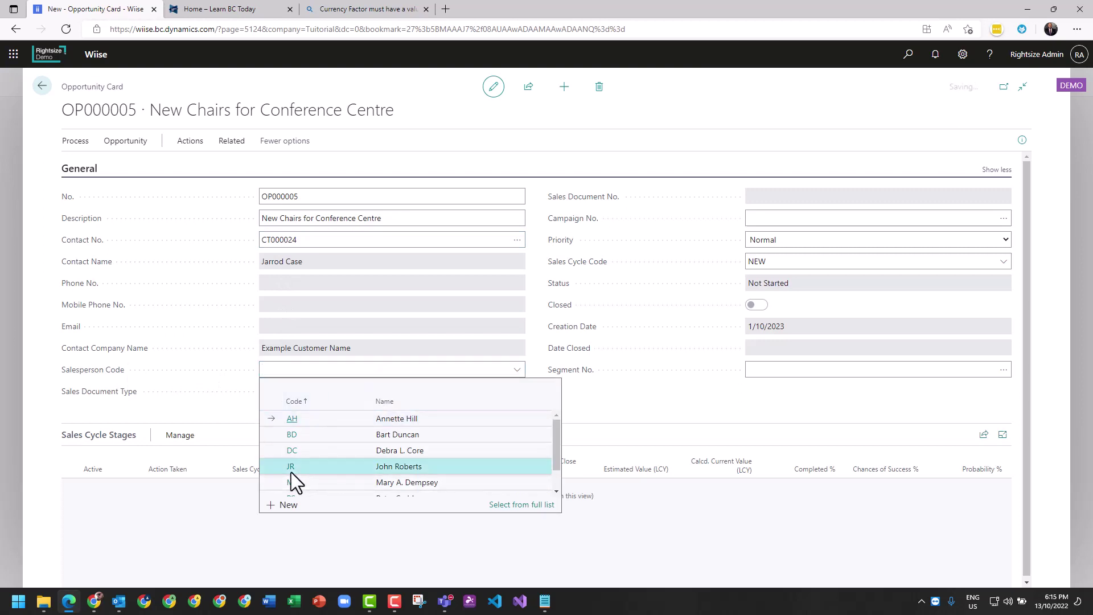
left_click(292, 470)
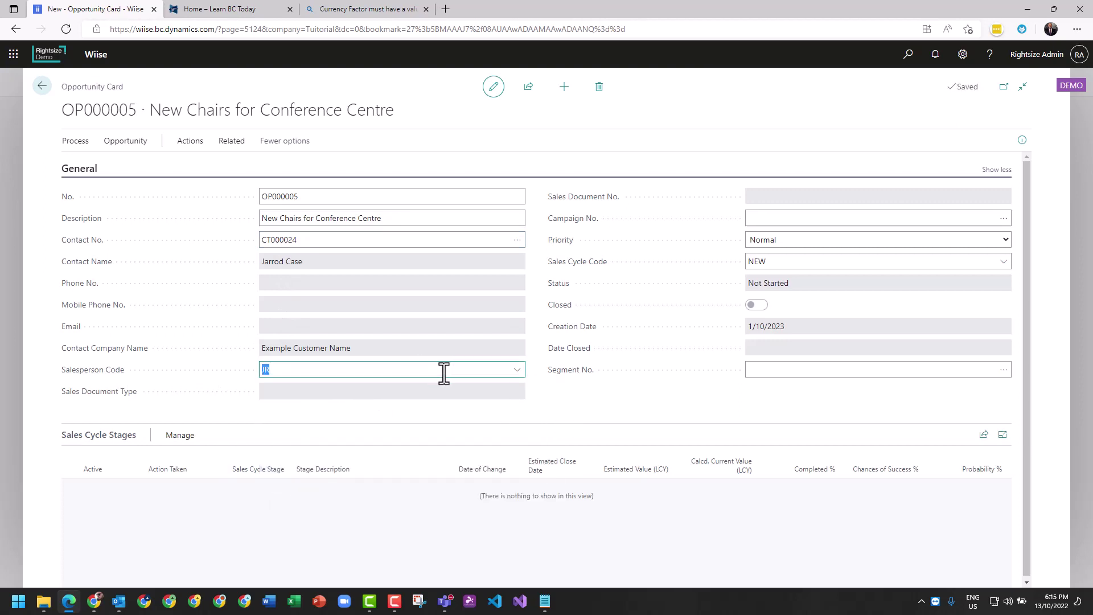
left_click(518, 371)
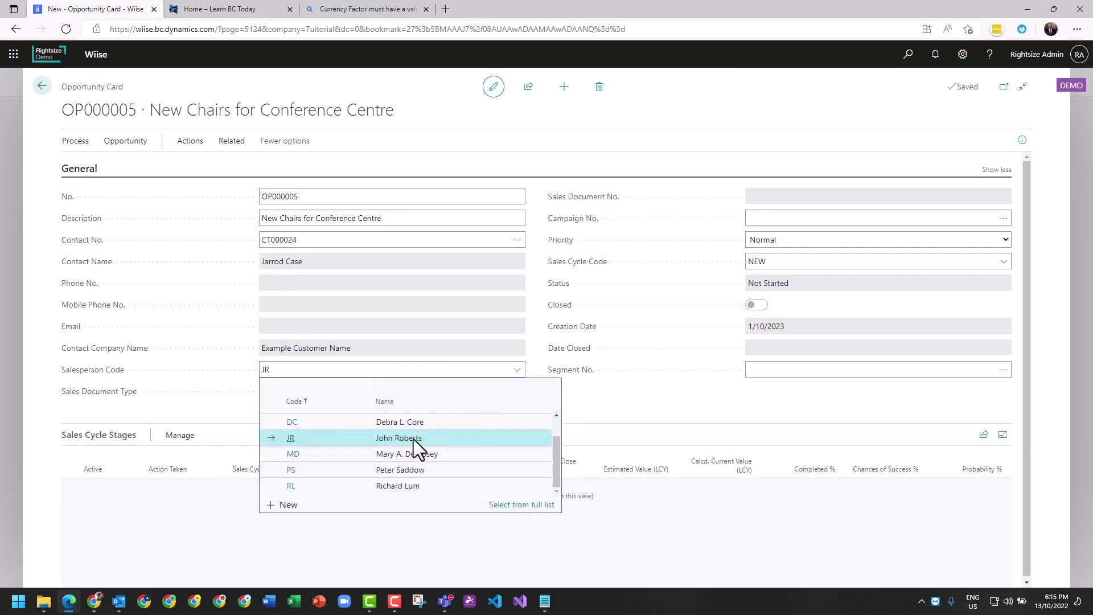
left_click(646, 413)
Set the opportunity's priority to High.
left_click(836, 218)
left_click(791, 368)
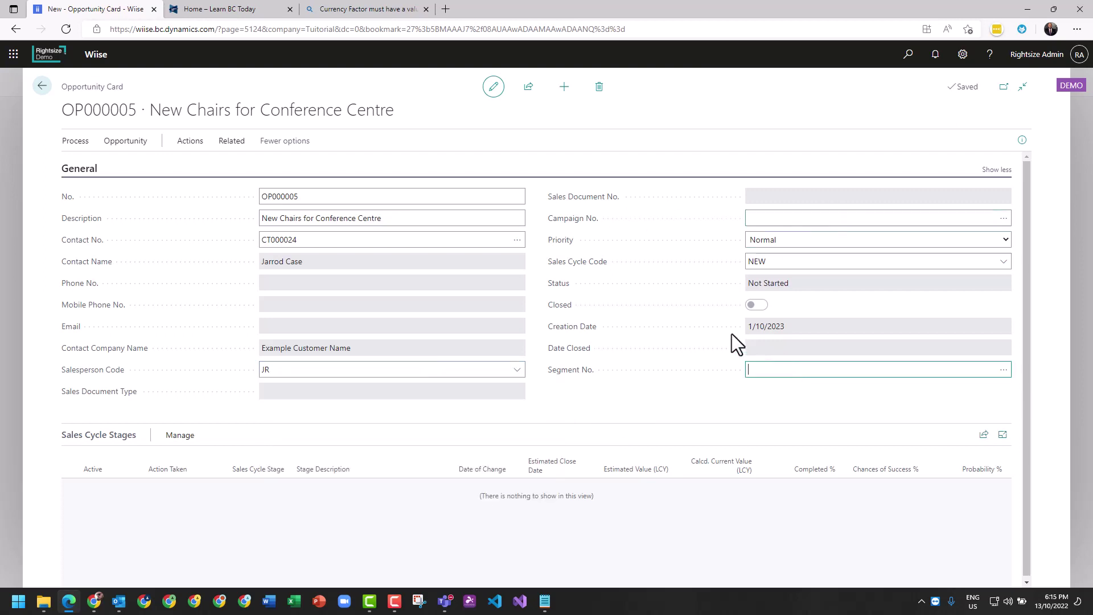
left_click(811, 236)
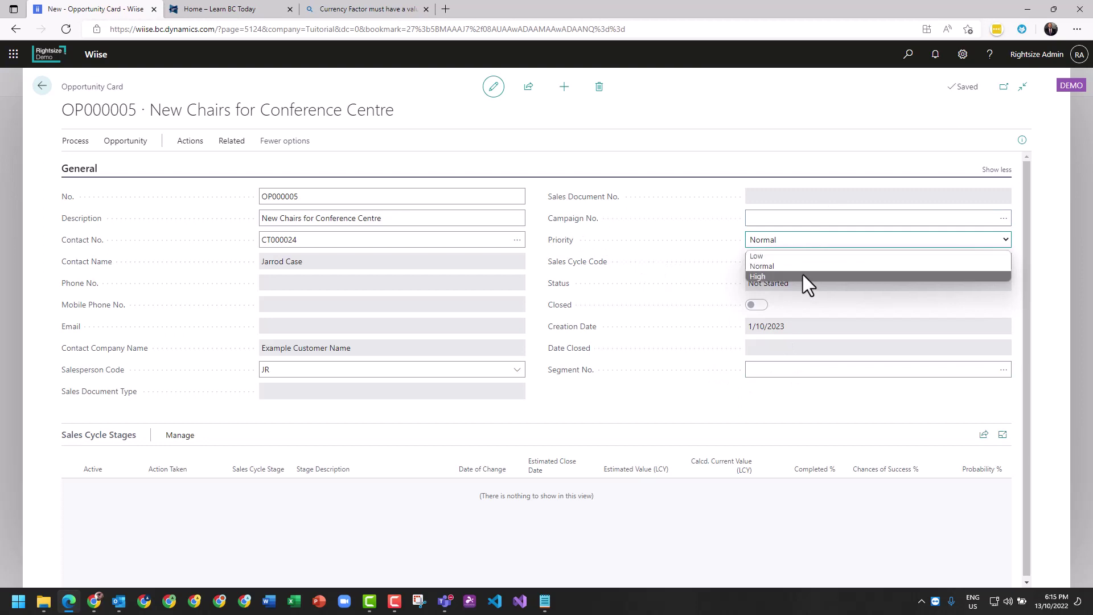
left_click(803, 276)
Change the sales cycle code from NEW to EXISTING.
left_click(781, 261)
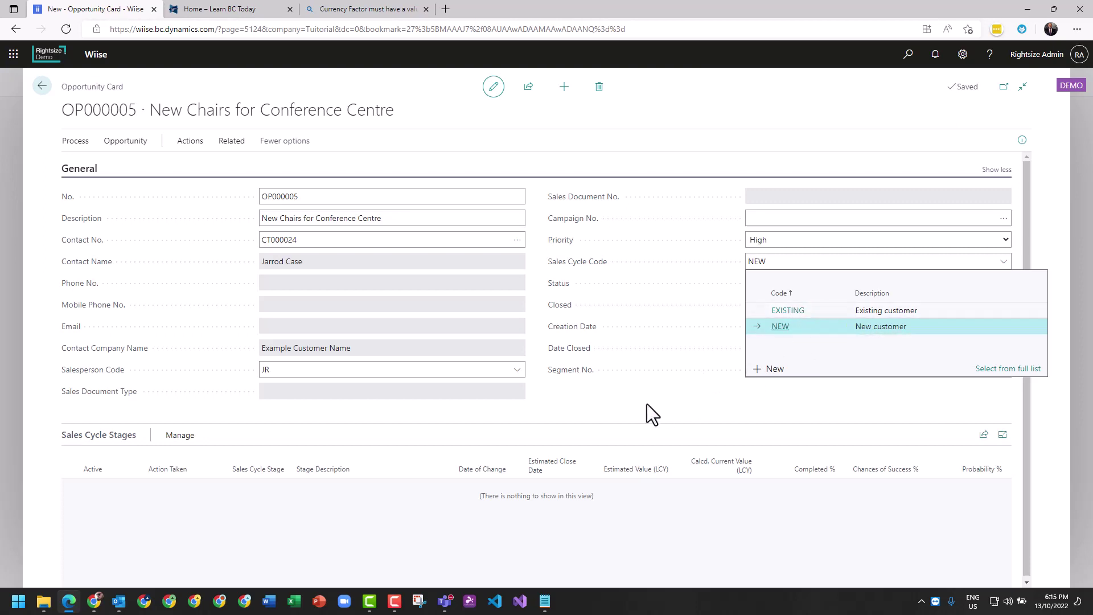
left_click(326, 407)
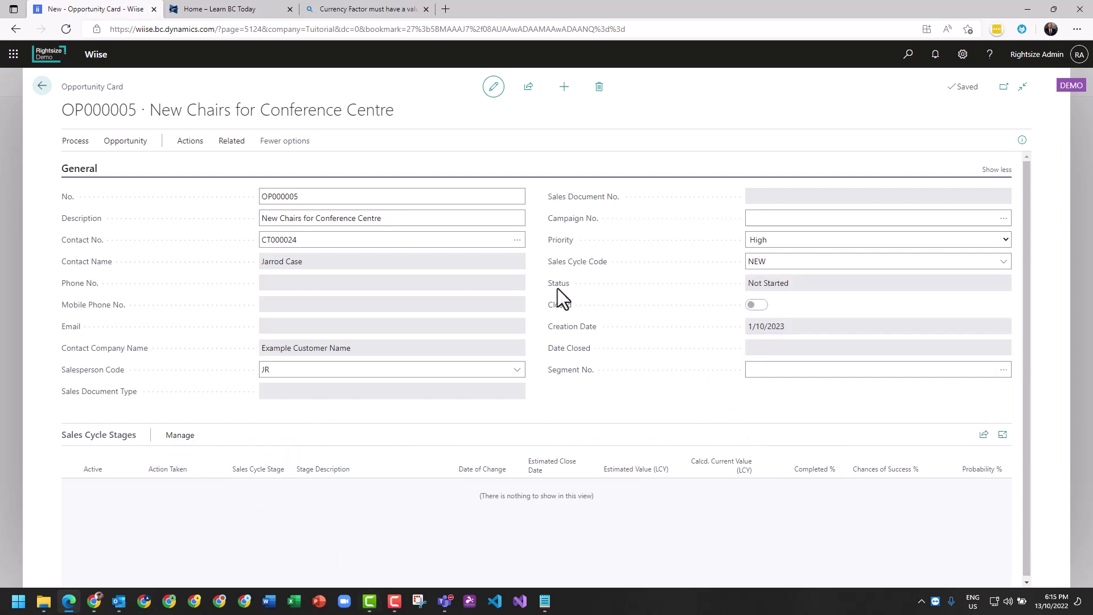
left_click(793, 259)
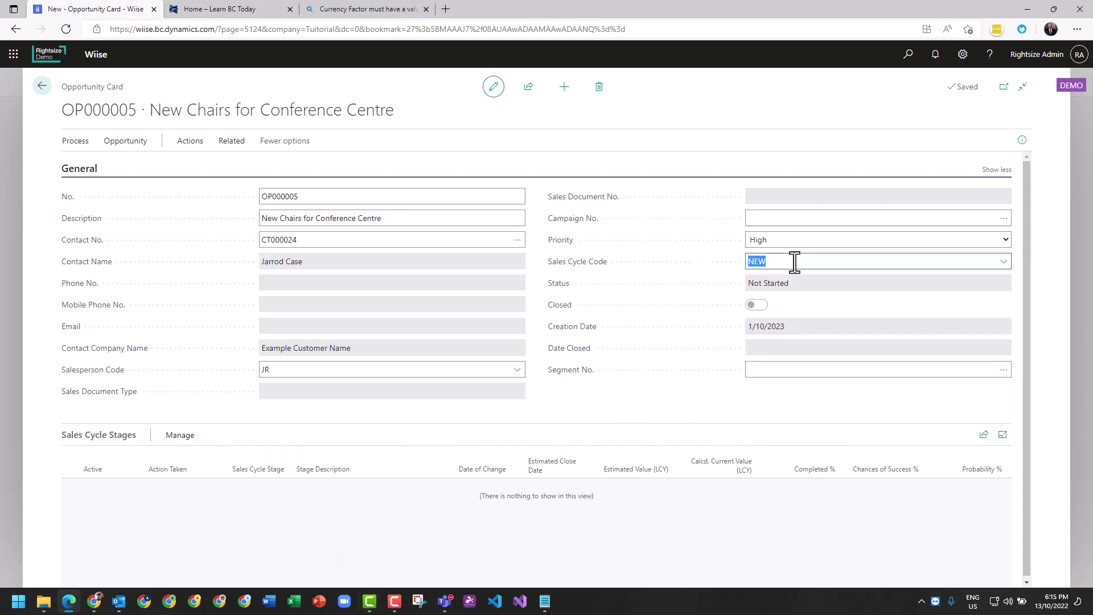
left_click(1003, 262)
left_click(783, 308)
left_click(77, 142)
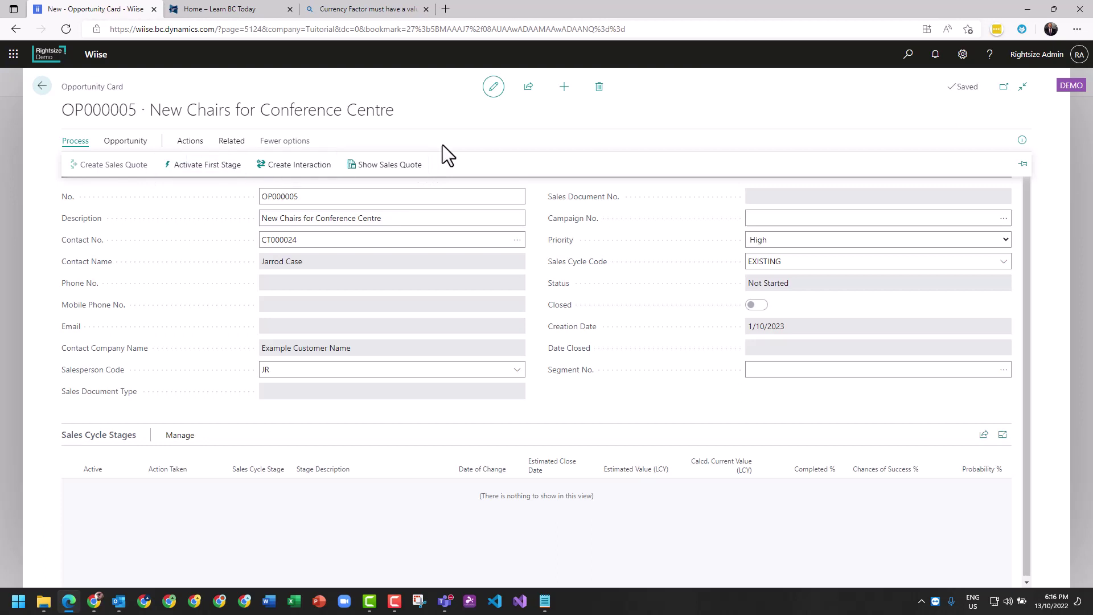
Activate the first sales cycle stage, Initial, confirming with Yes.
left_click(204, 166)
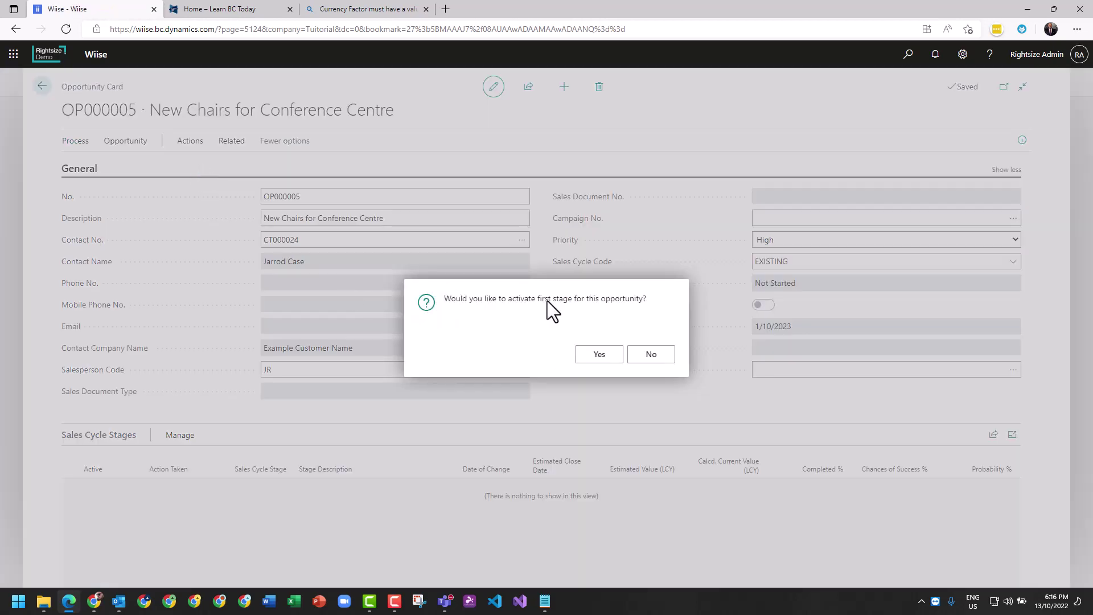
left_click(601, 358)
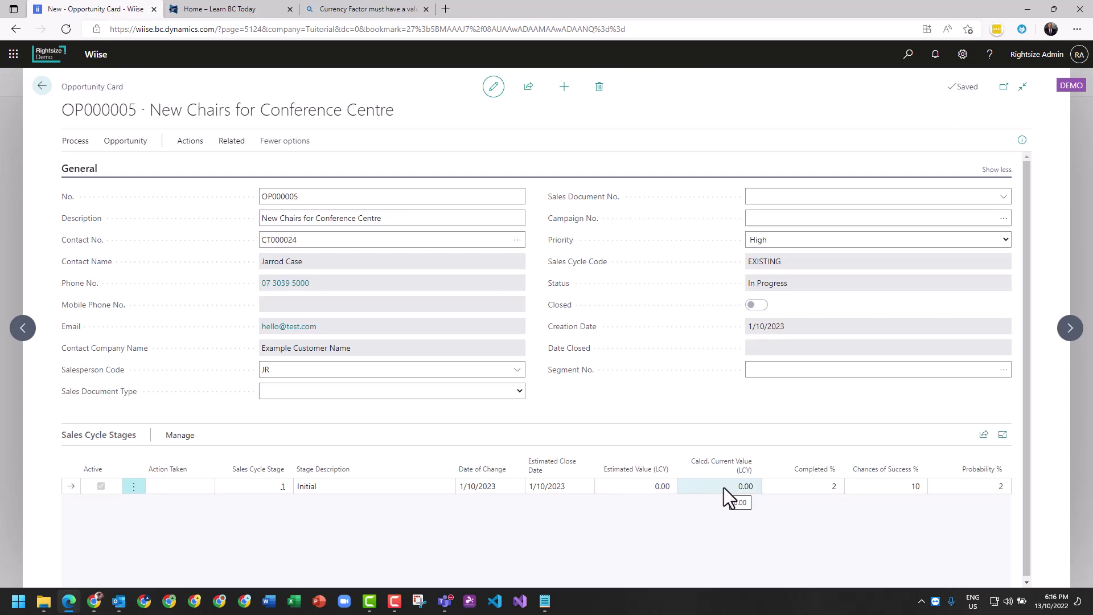
Update the Initial stage with estimated sales value 50,000 using action type Update.
left_click(76, 143)
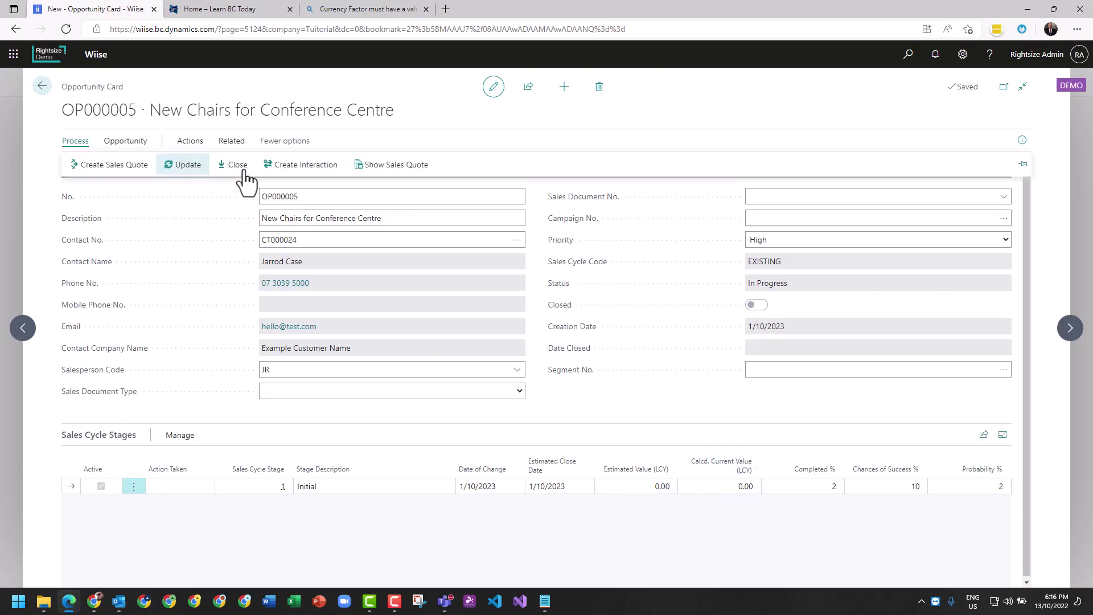
left_click(184, 164)
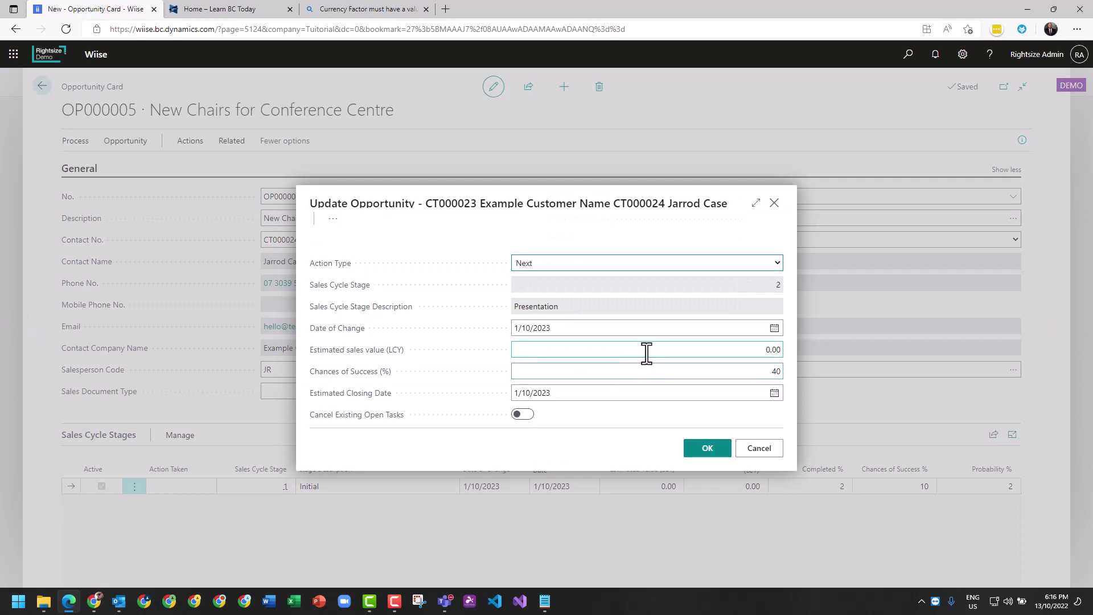
left_click(647, 349)
type("50000")
left_click(633, 248)
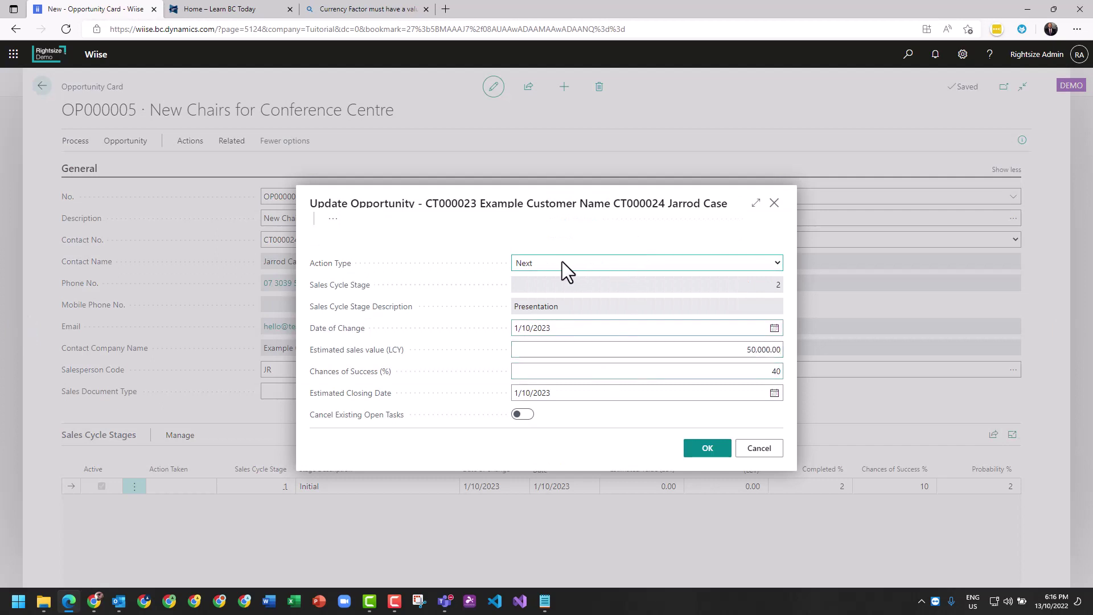
left_click(533, 264)
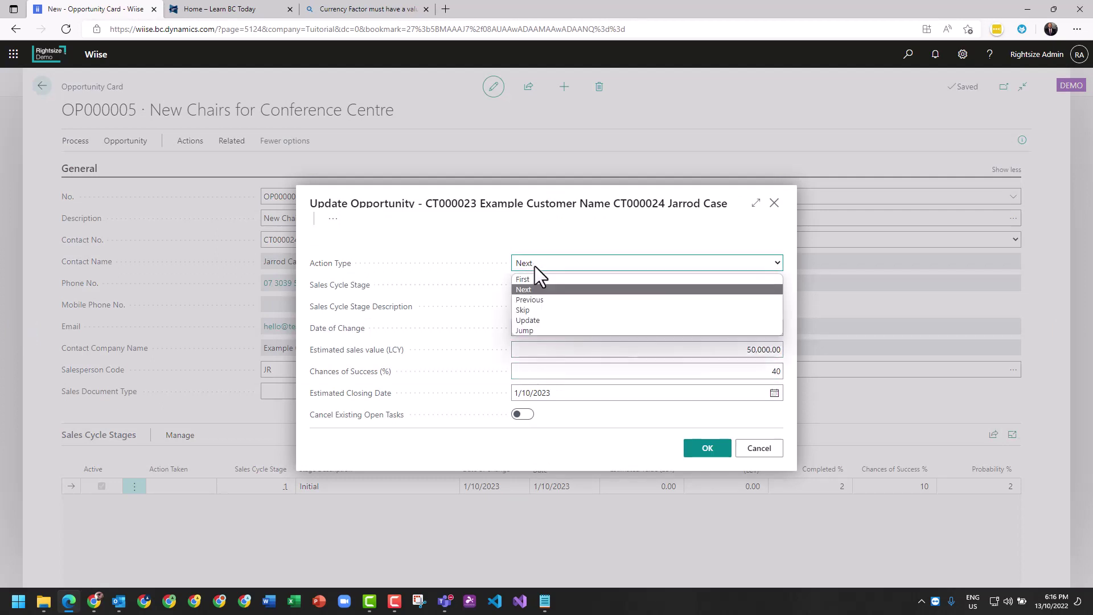
left_click(536, 322)
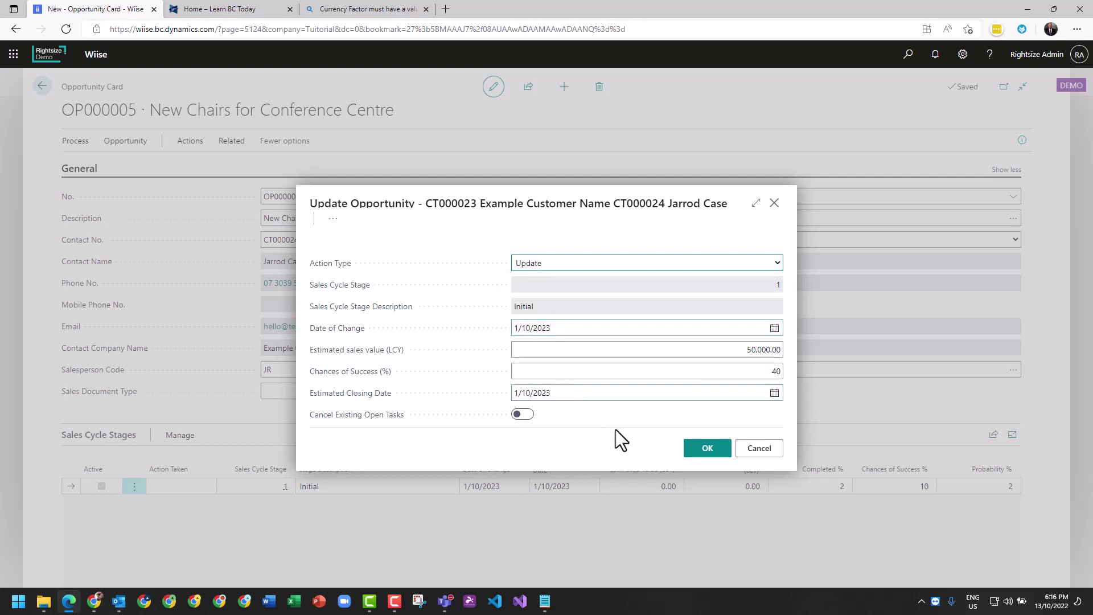
left_click(715, 450)
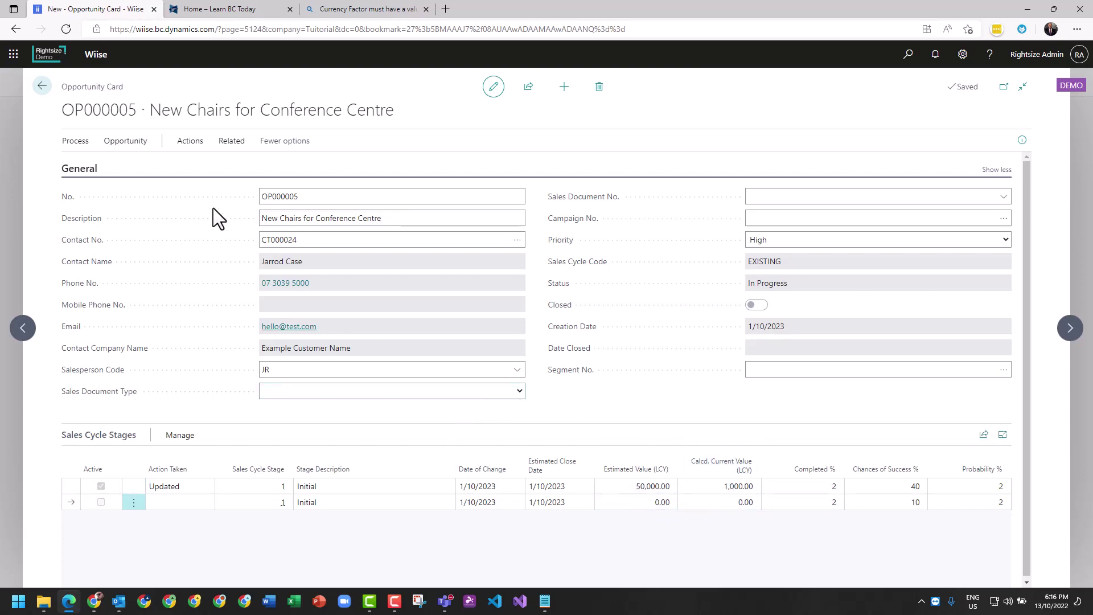
left_click(75, 143)
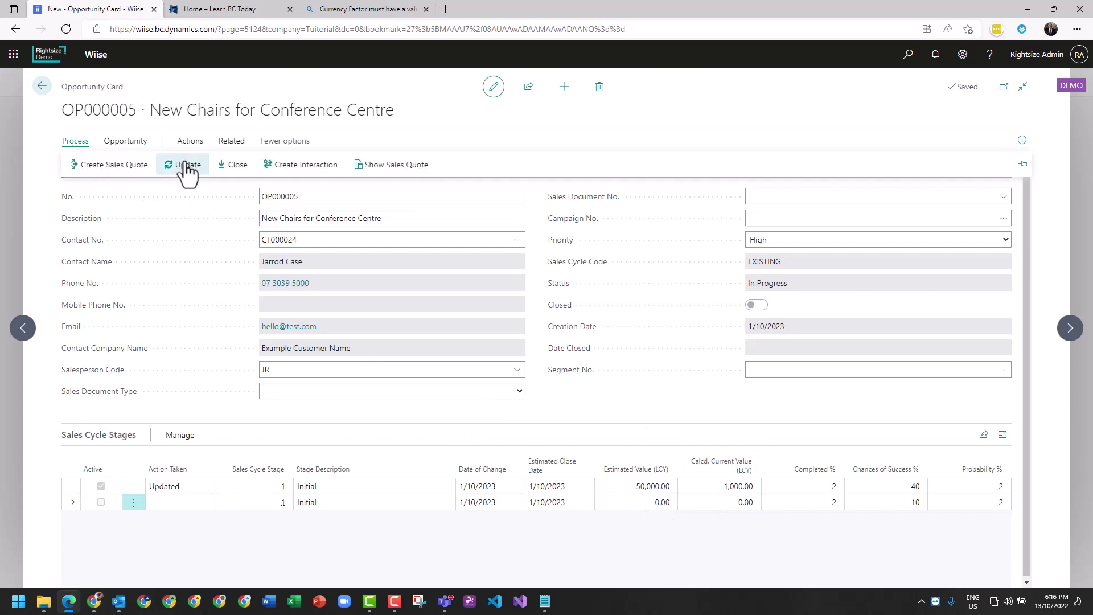
Advance OP000005 to stage 2 Presentation with Cancel Existing Open Tasks switched on.
left_click(186, 165)
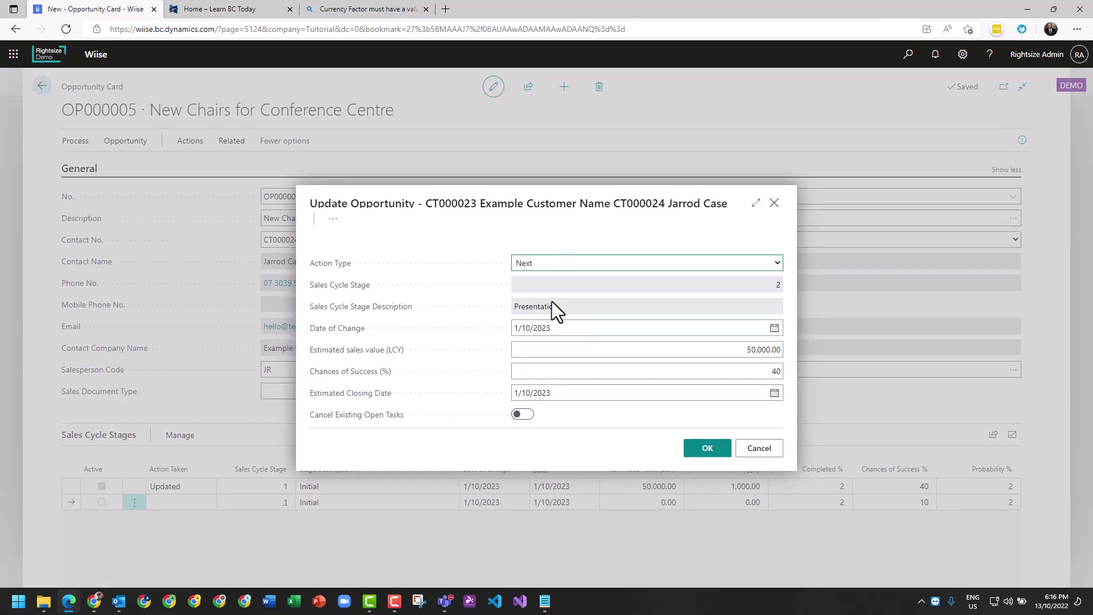
left_click(523, 414)
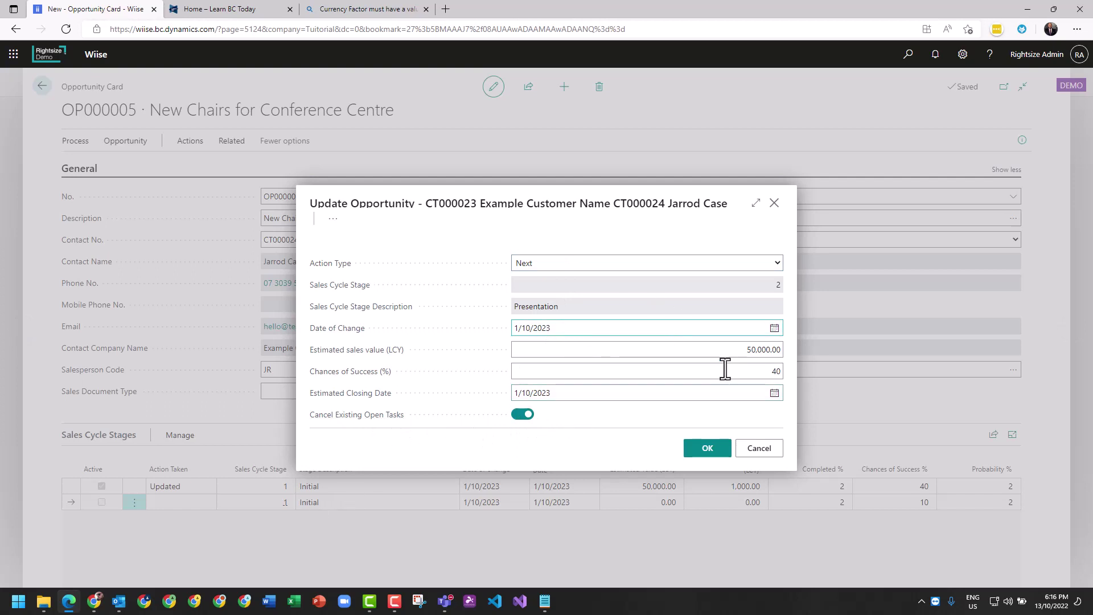
left_click(699, 451)
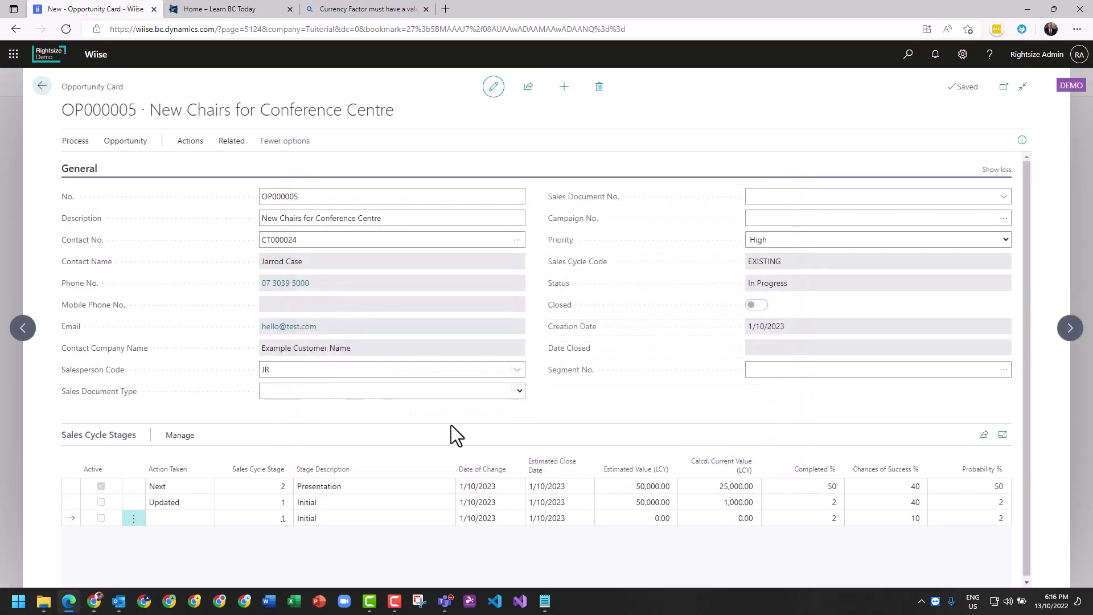
left_click(125, 143)
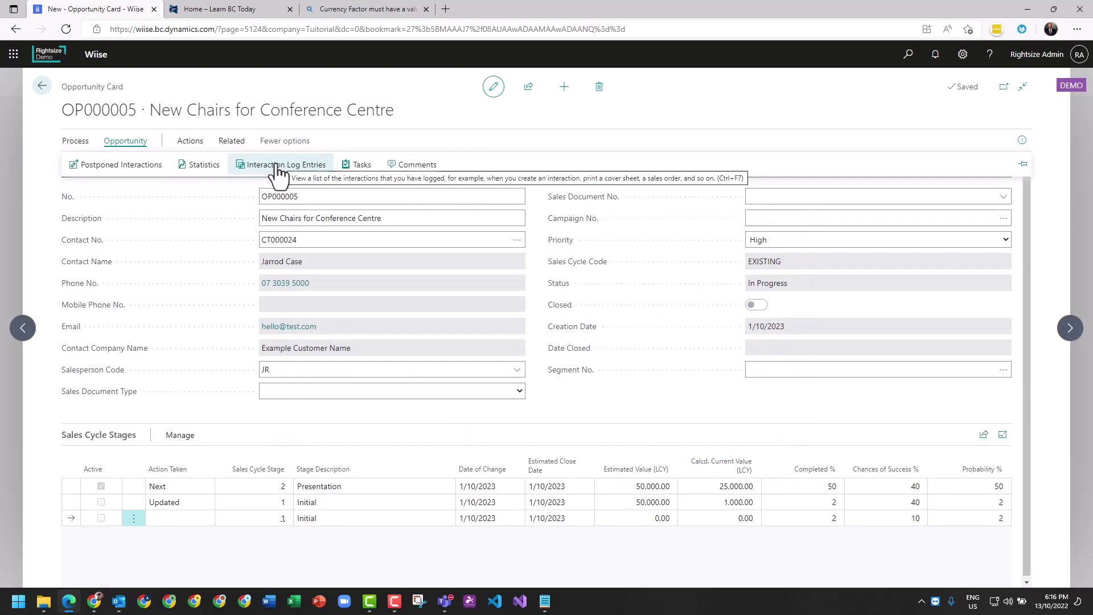
left_click(346, 165)
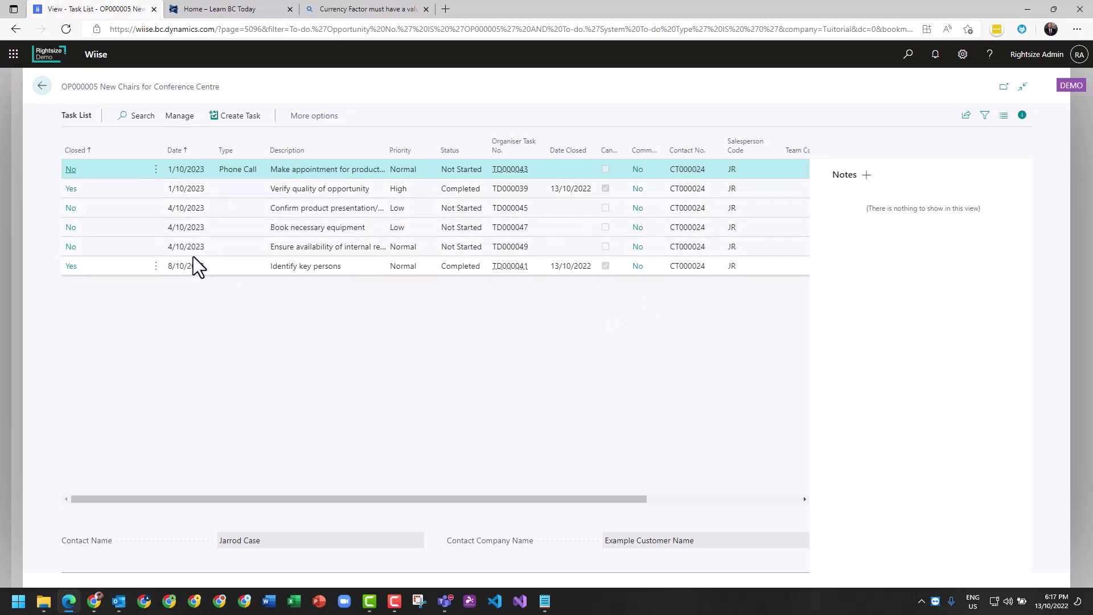
left_click(42, 85)
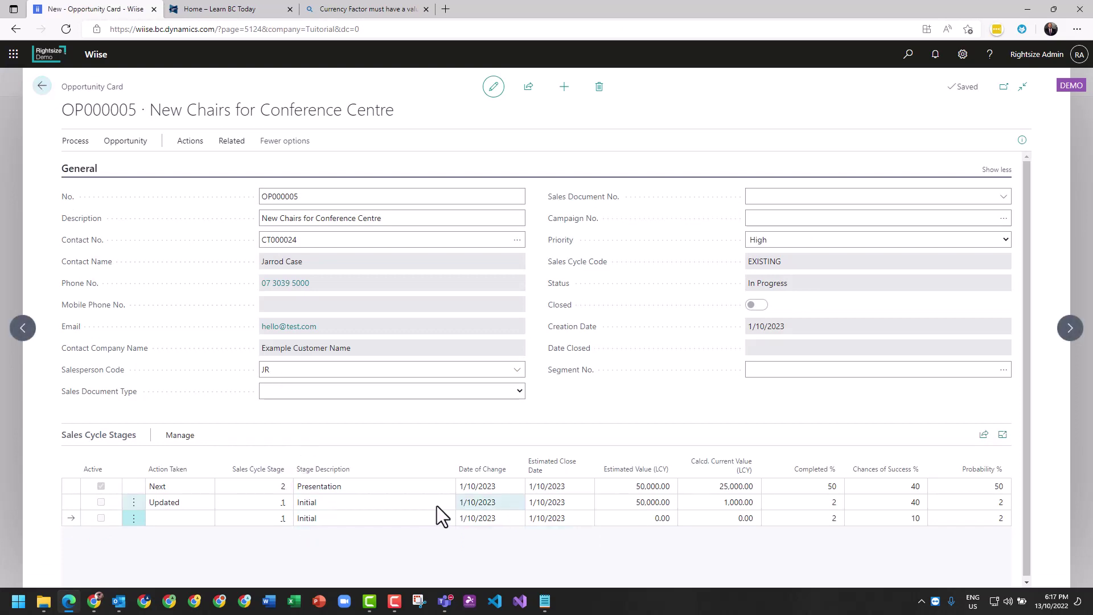
left_click(76, 142)
left_click(188, 166)
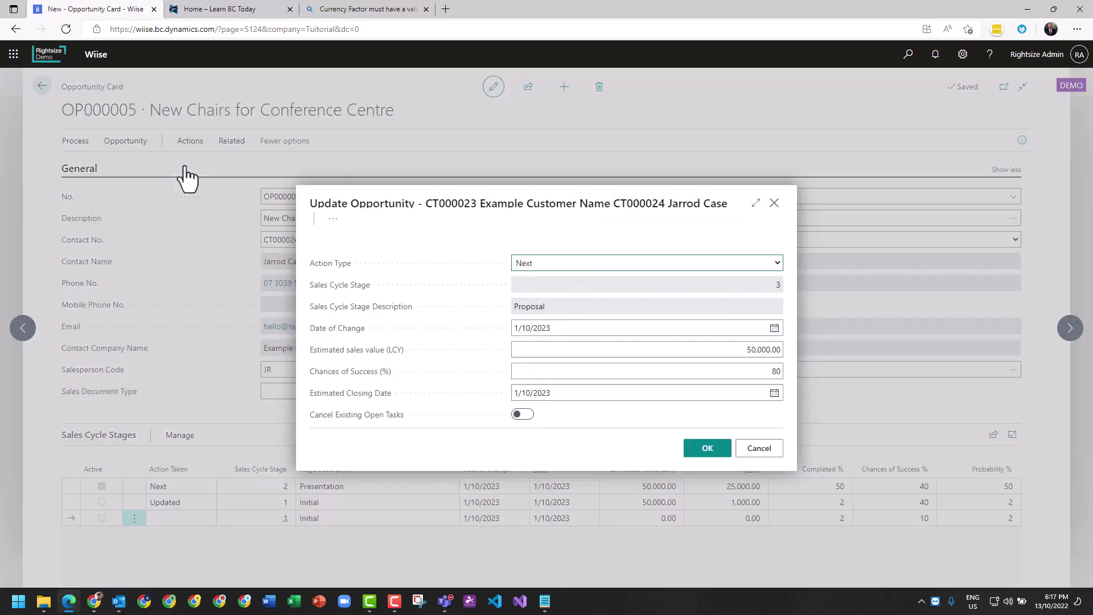
left_click(712, 455)
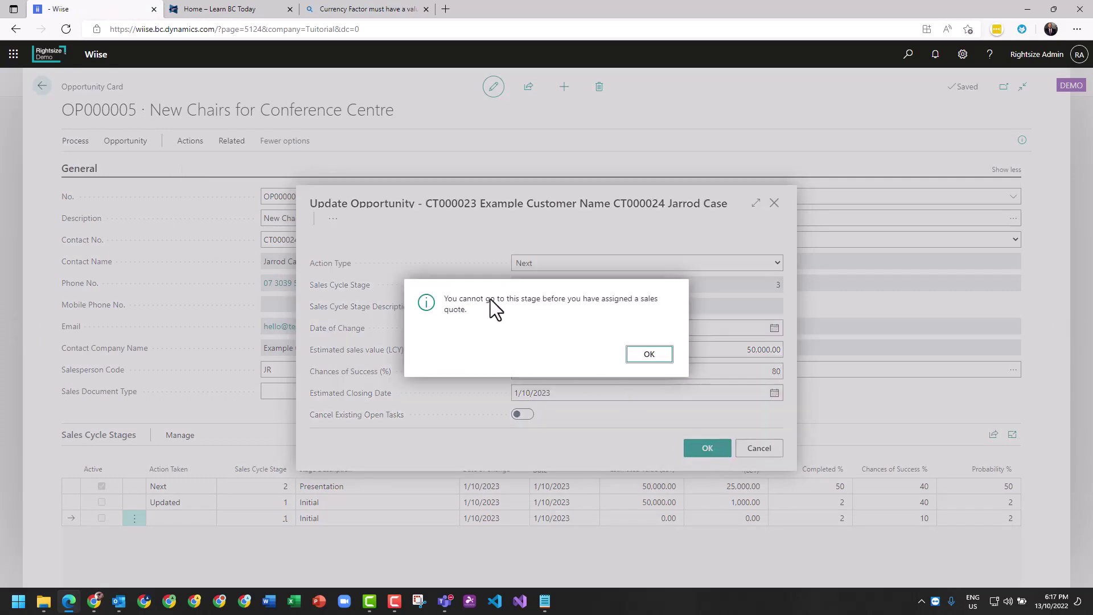
left_click(655, 357)
left_click(772, 450)
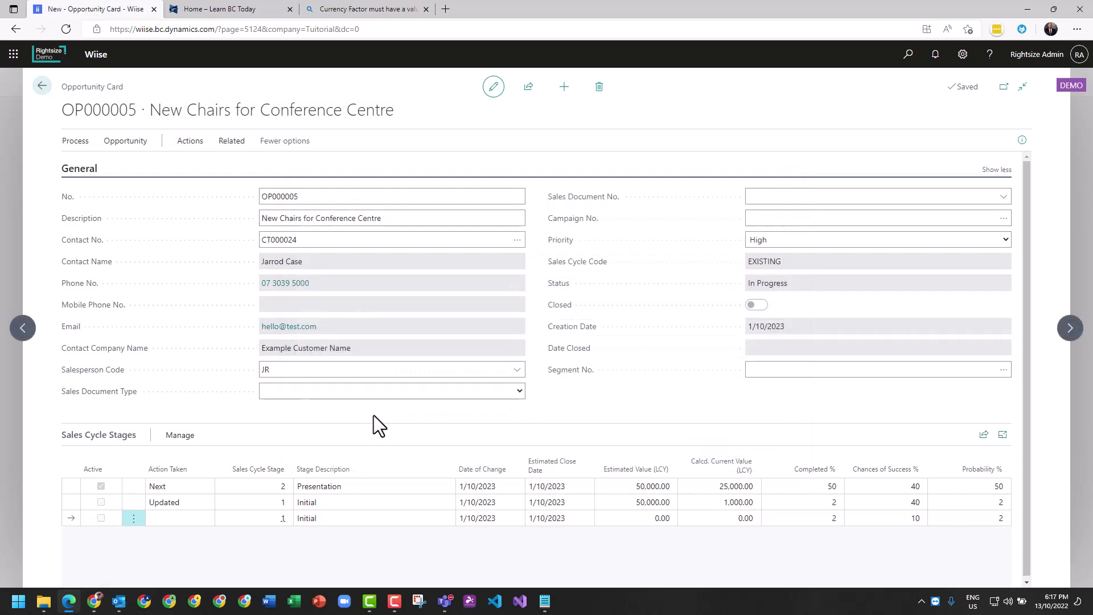
Create sales quote 1007 from the opportunity.
left_click(76, 142)
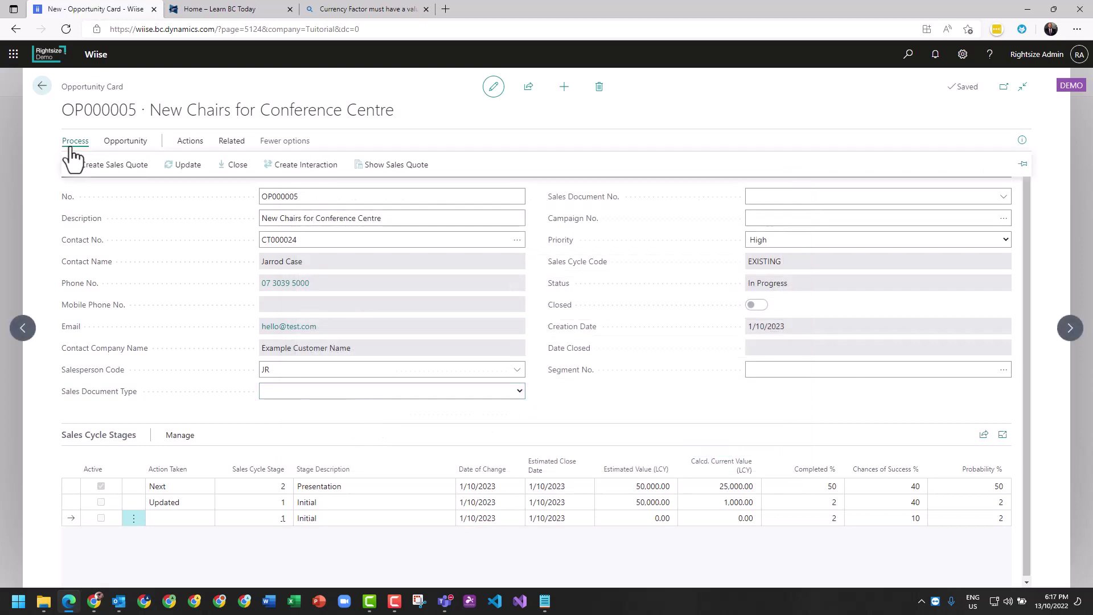
left_click(109, 171)
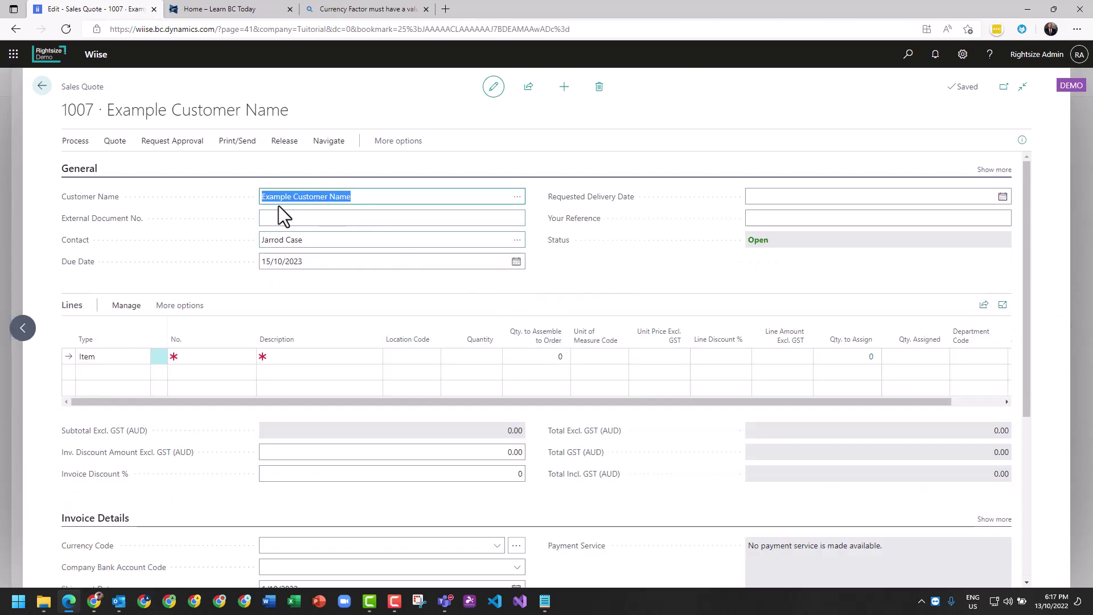
left_click(355, 196)
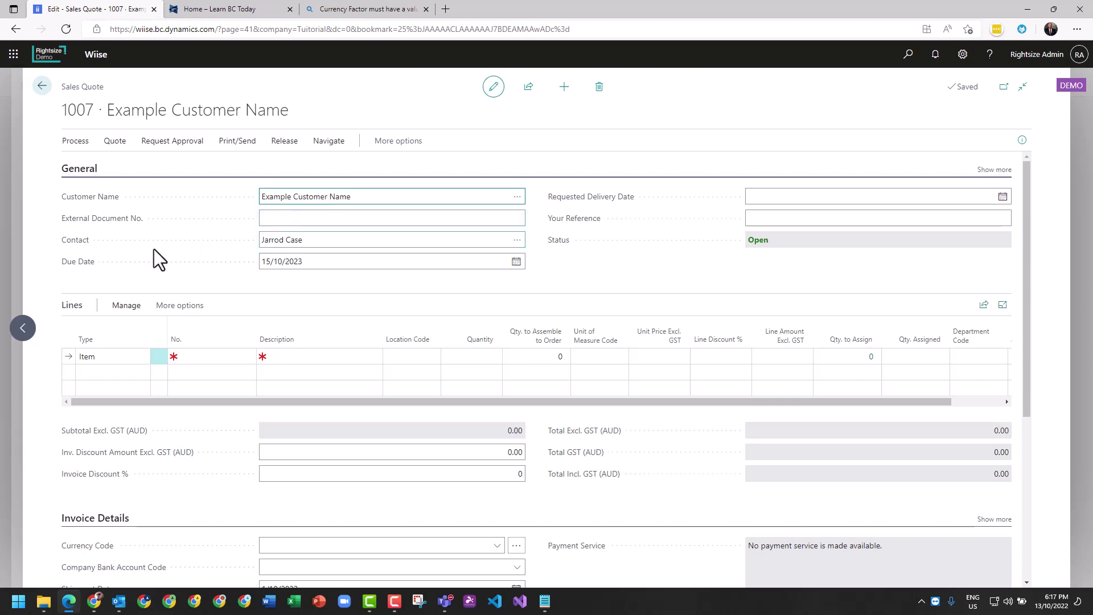
left_click(298, 218)
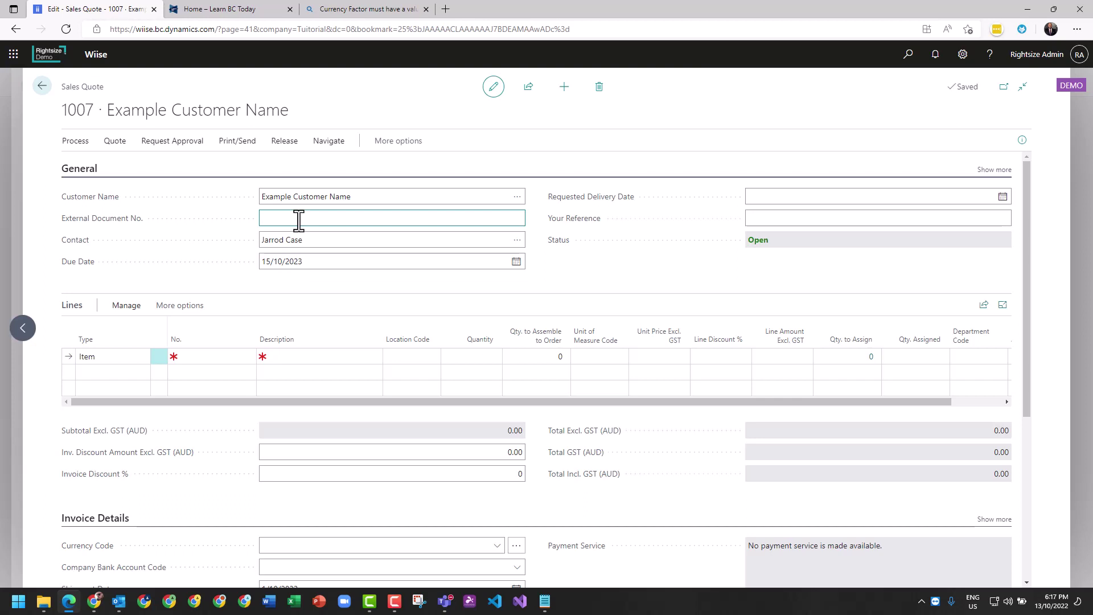
Enter the customer's reference and set the requested delivery date to 30 November 2022.
left_click(760, 218)
type("FKP29038")
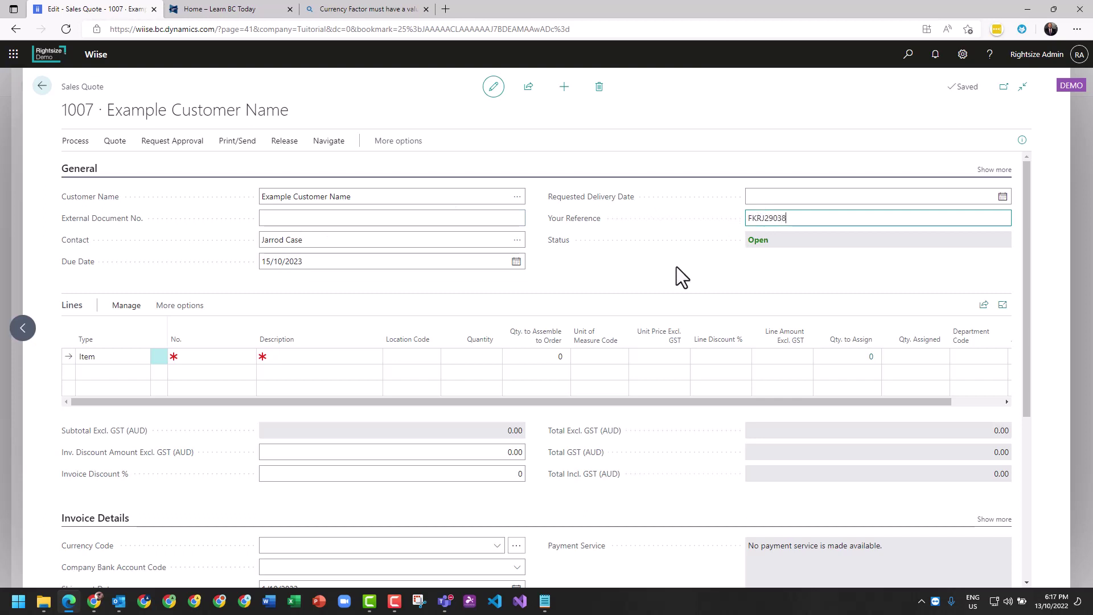
left_click(1006, 197)
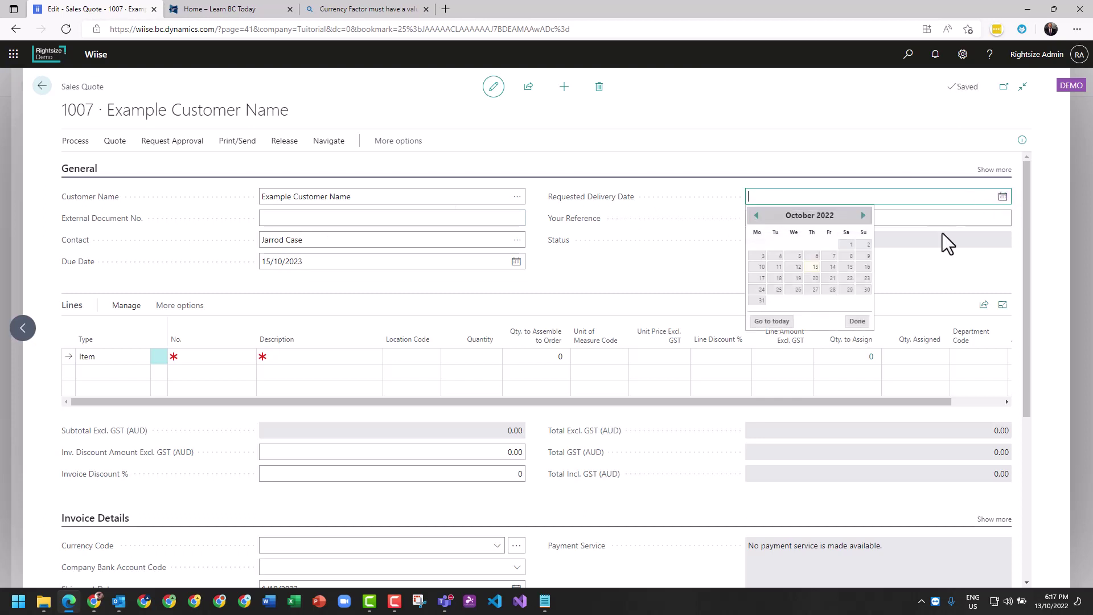
left_click(863, 216)
left_click(798, 290)
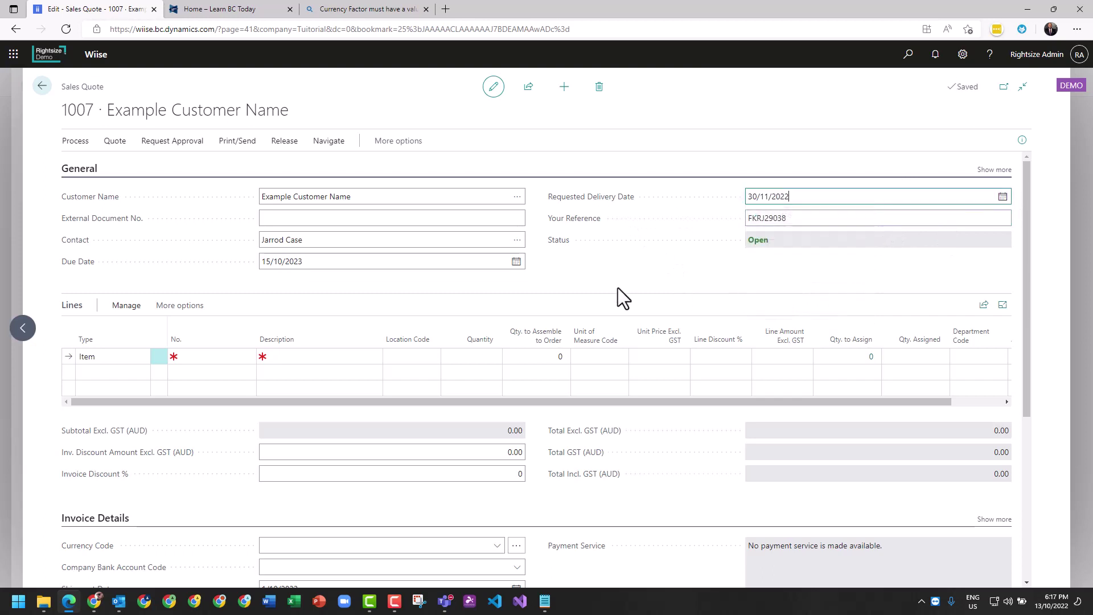
scroll(609, 288, "down", 1)
left_click(210, 295)
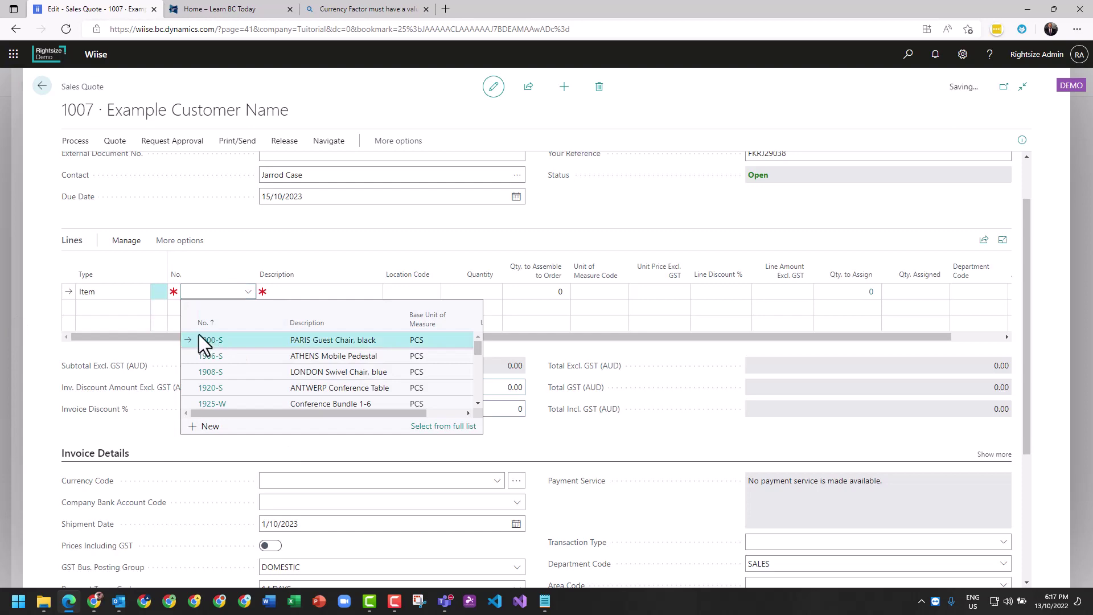
Add lines for 1900-S PARIS Guest Chair, black and 1906-S ATHENS Mobile Pedestal, dismissing shipment date warnings.
left_click(197, 340)
left_click(646, 354)
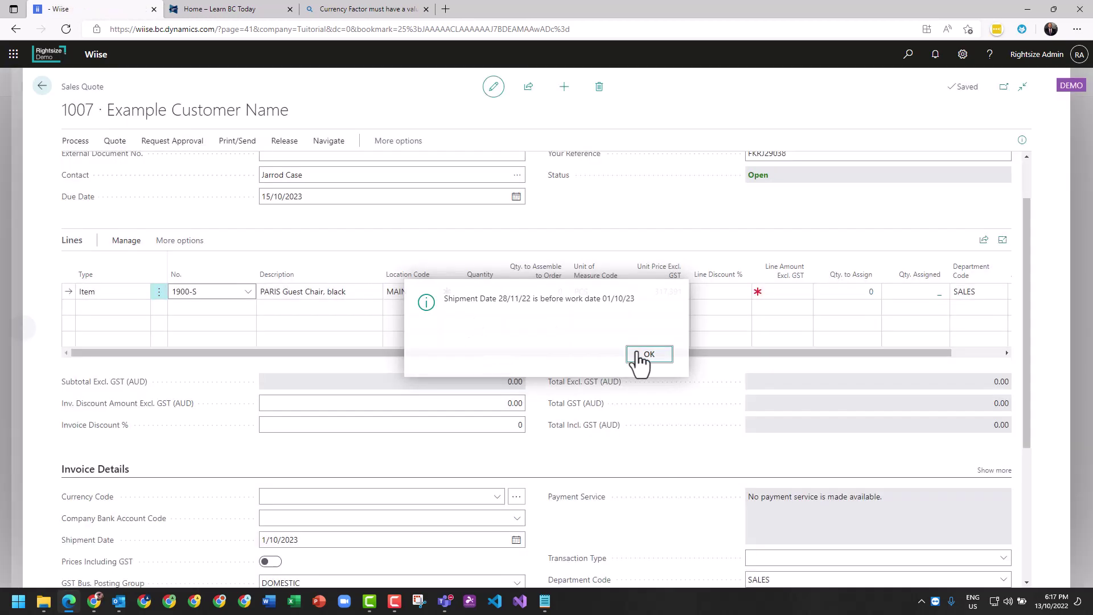
left_click(231, 309)
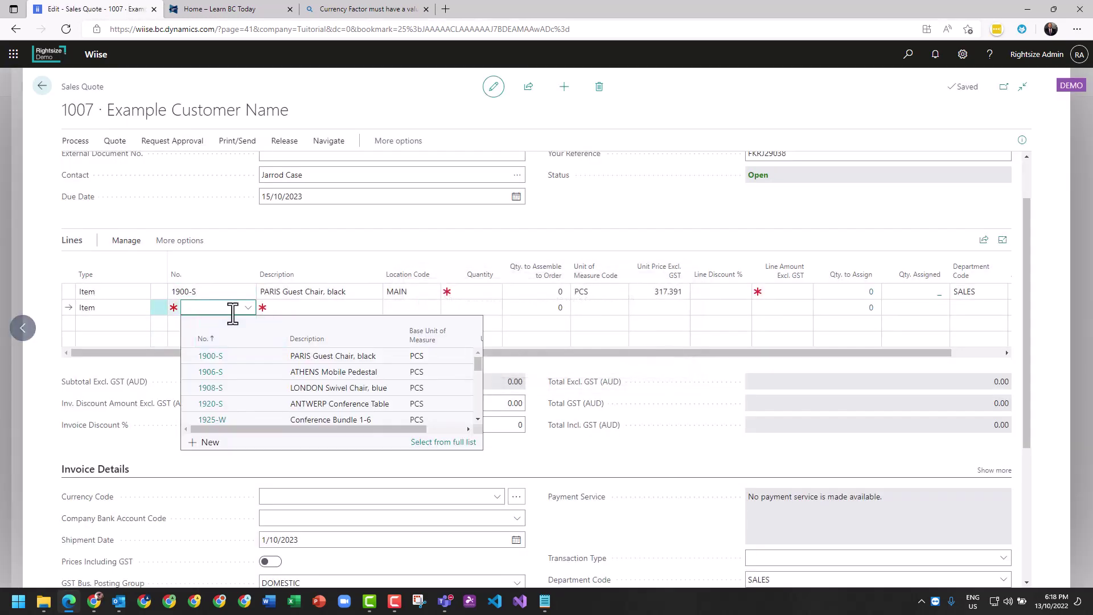
left_click(211, 371)
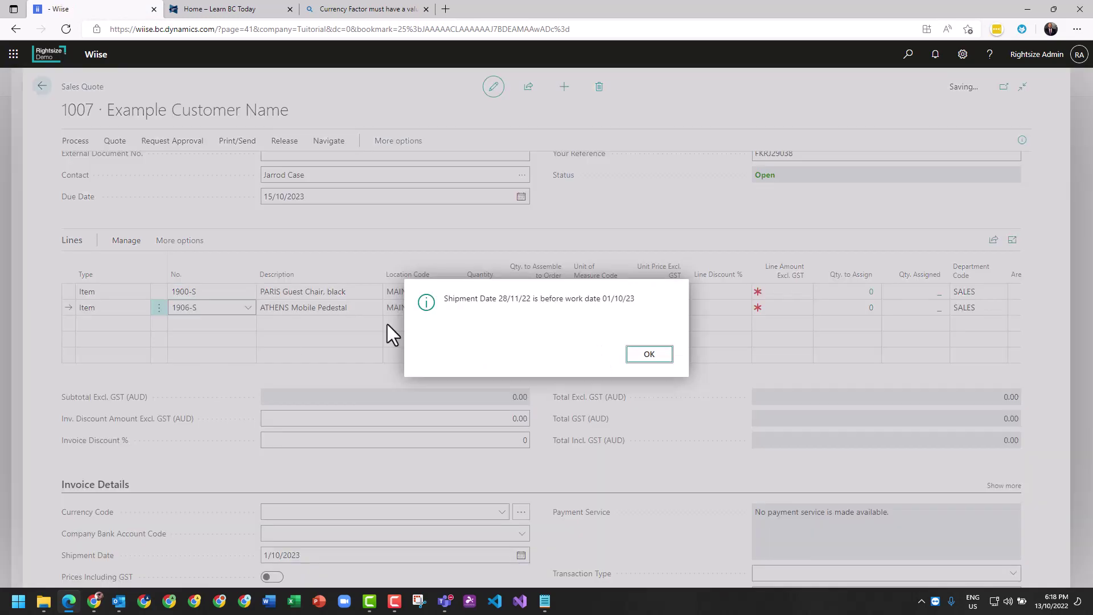
left_click(654, 355)
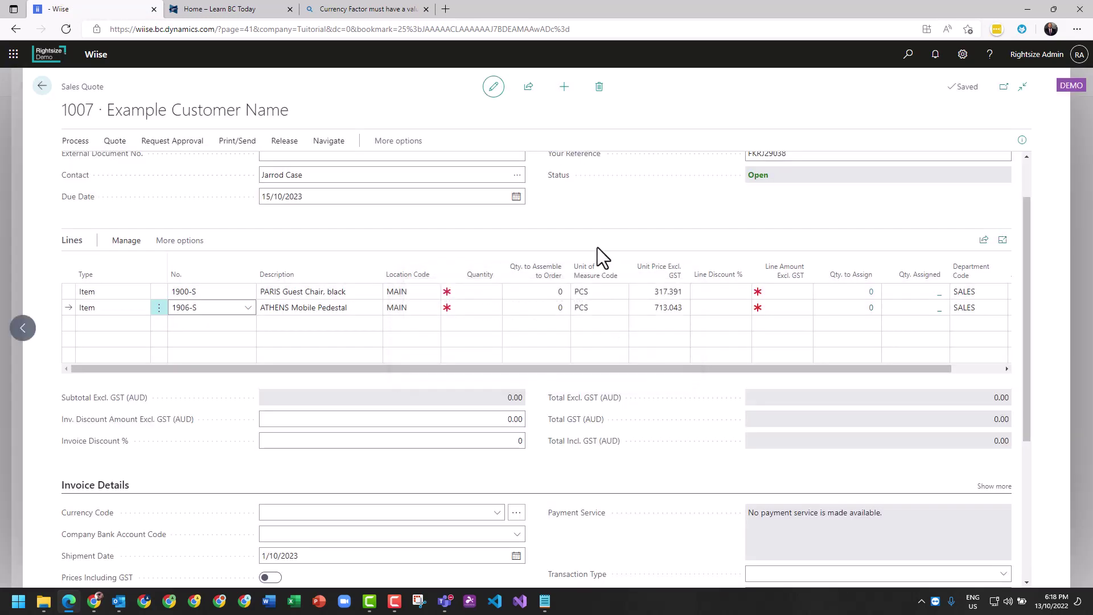
scroll(491, 306, "up", 1)
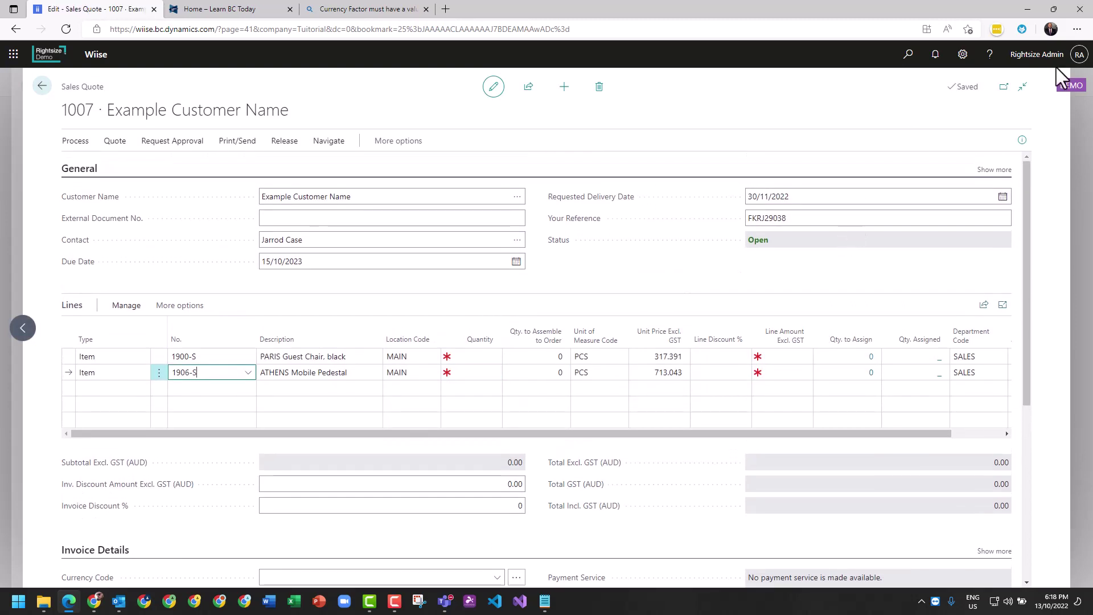
Check the work date in My Settings and close it without changes.
left_click(963, 56)
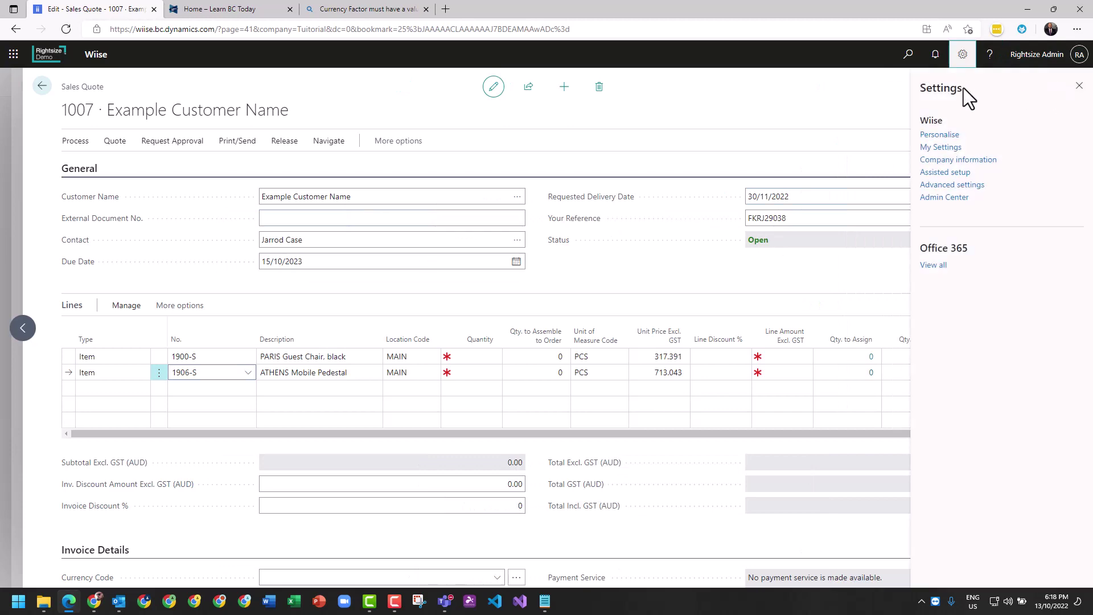
left_click(714, 257)
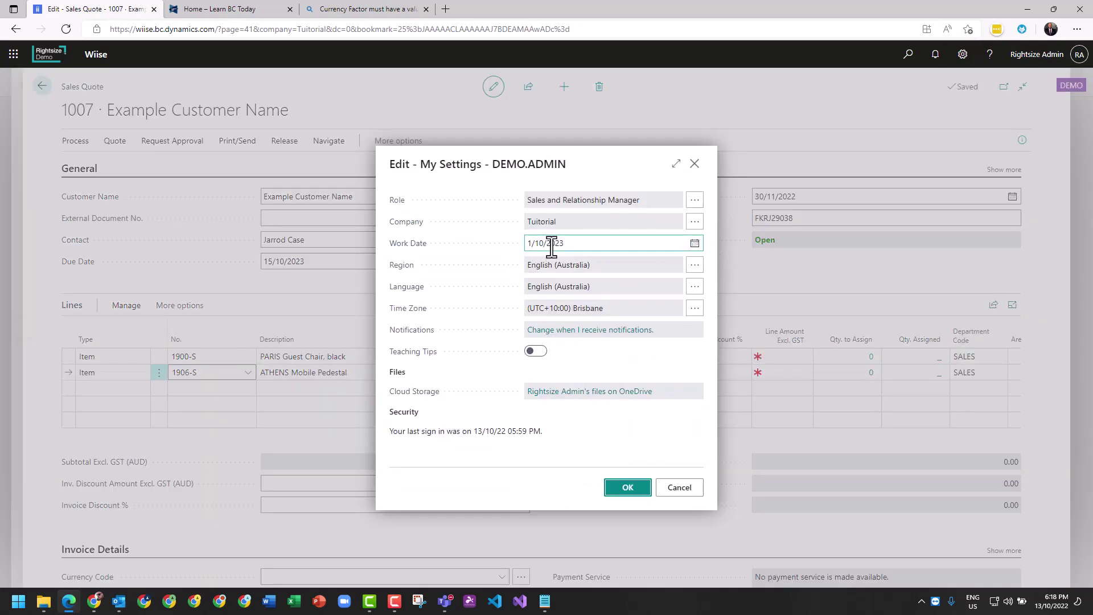
left_click(694, 488)
Enter quantity 50 for the chairs and 30 for the pedestals, totalling 42,849.97 AUD incl. GST.
left_click(466, 355)
type("50")
key("Down")
type("30")
left_click(466, 355)
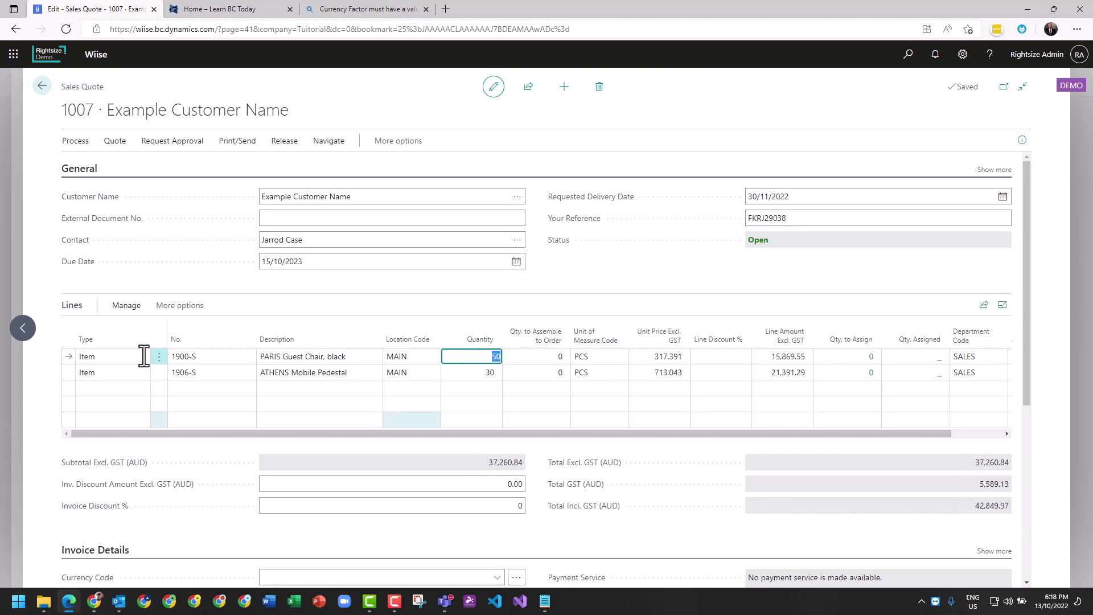
left_click(96, 263)
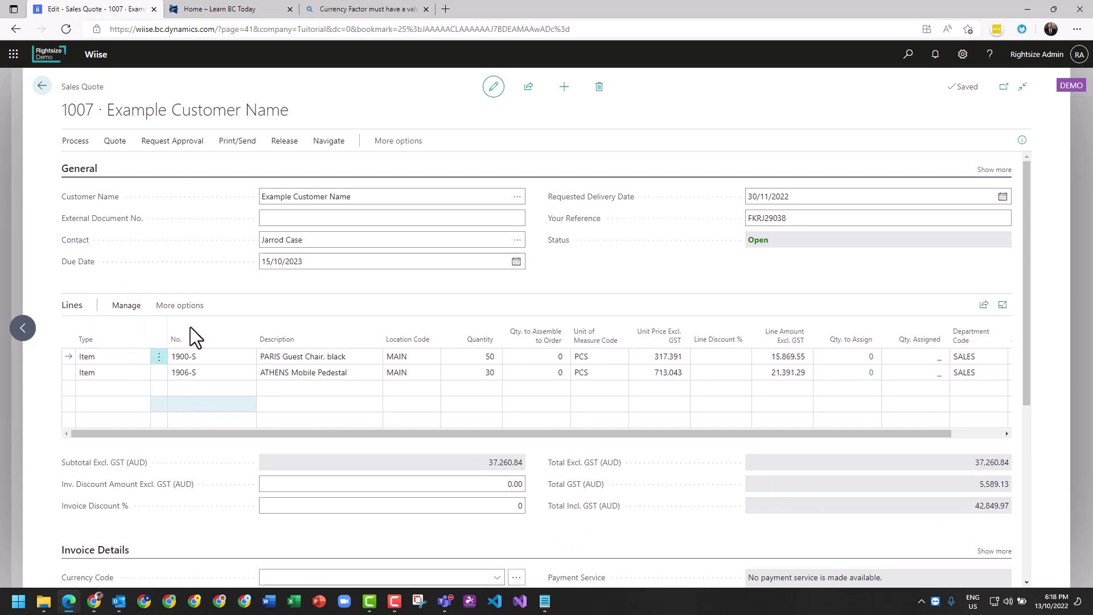
Preview the printed sales quote 1007, then close the preview.
left_click(241, 144)
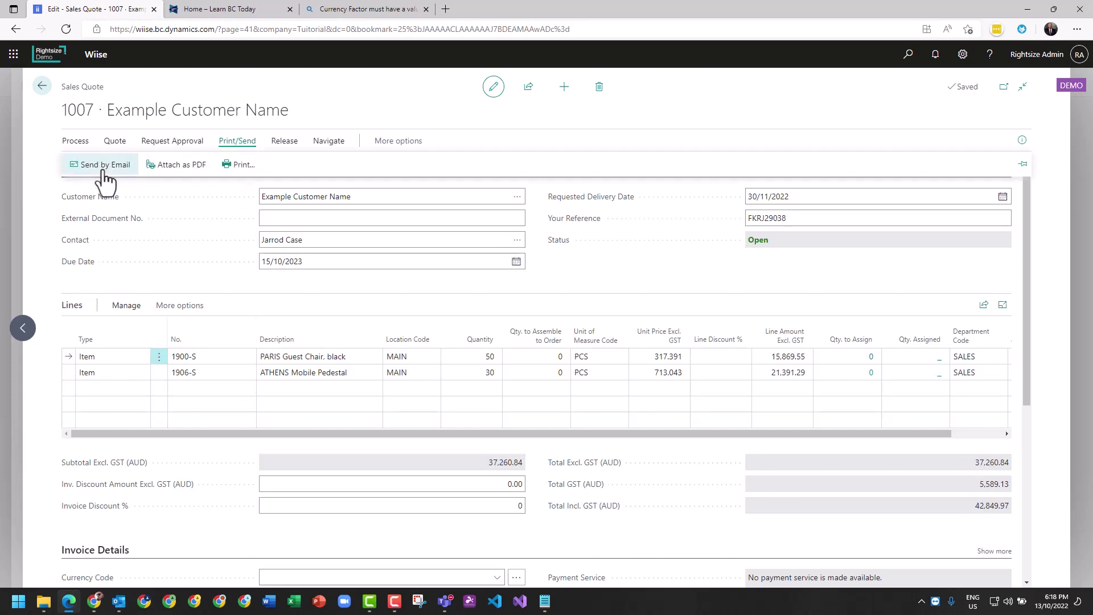
left_click(232, 168)
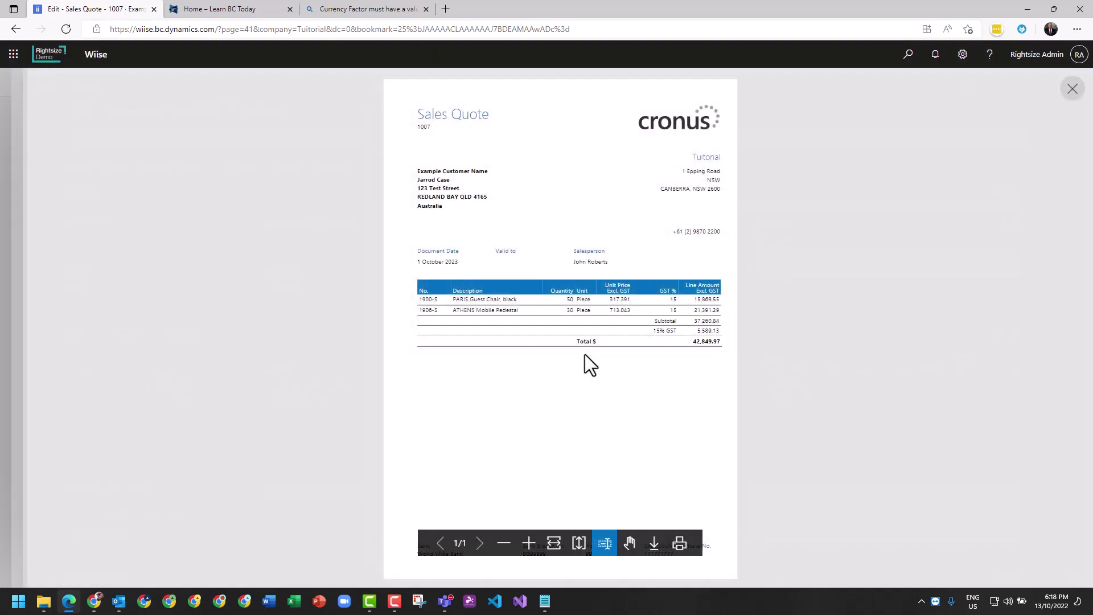
left_click(1073, 88)
Cancel the send-as-file and print dialogs and return to the Print/Send options for quote 1007.
left_click(514, 543)
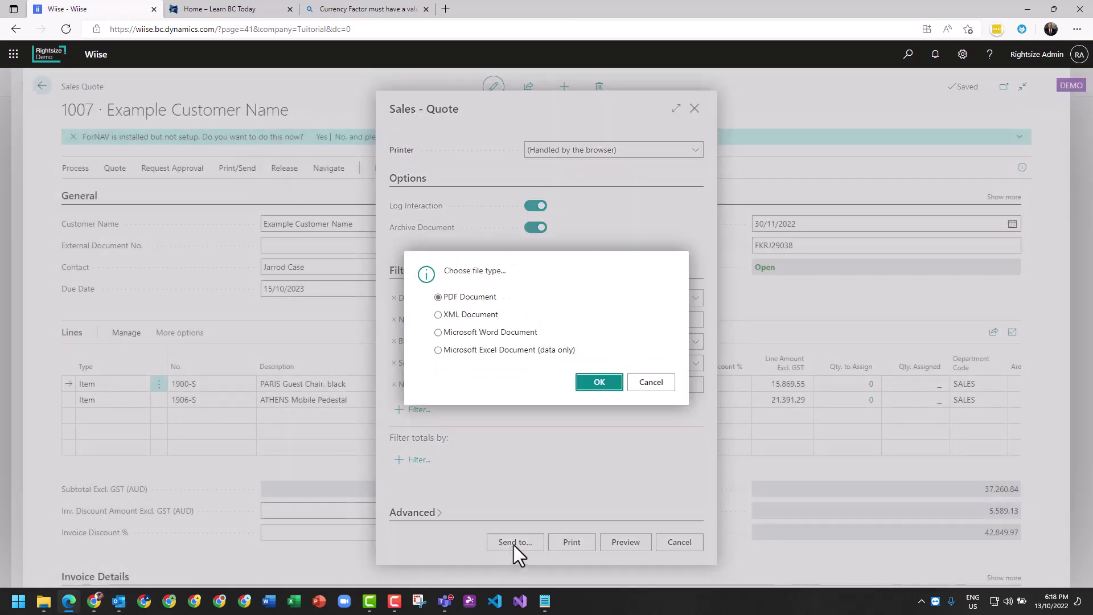
left_click(651, 382)
left_click(677, 542)
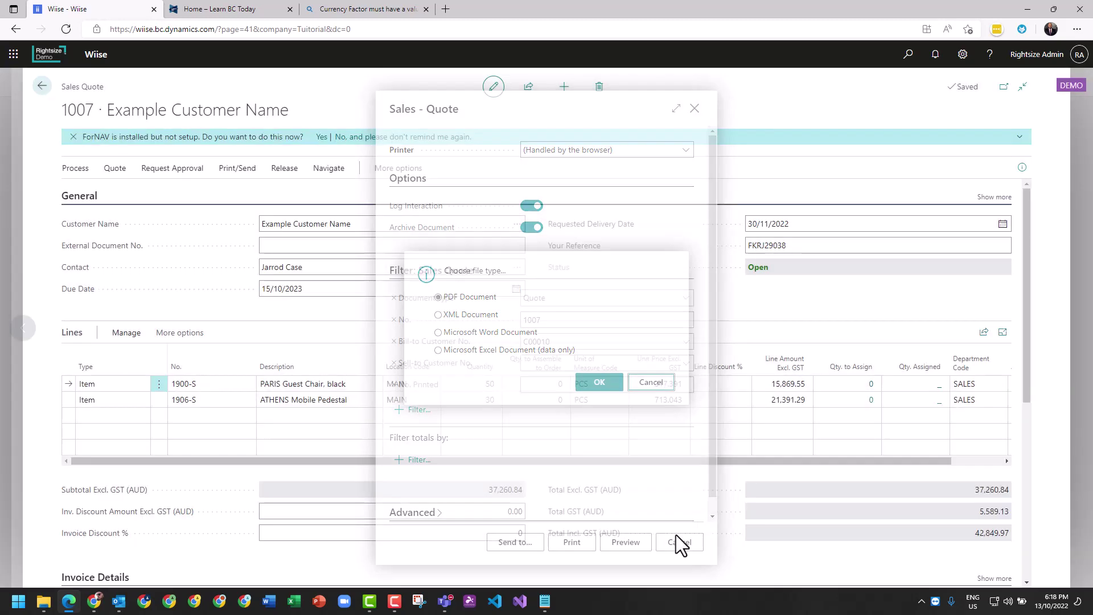
left_click(239, 170)
Open the e-mail draft for quote 1007 and look through it and its Sales Quote 1007.pdf attachment.
left_click(106, 192)
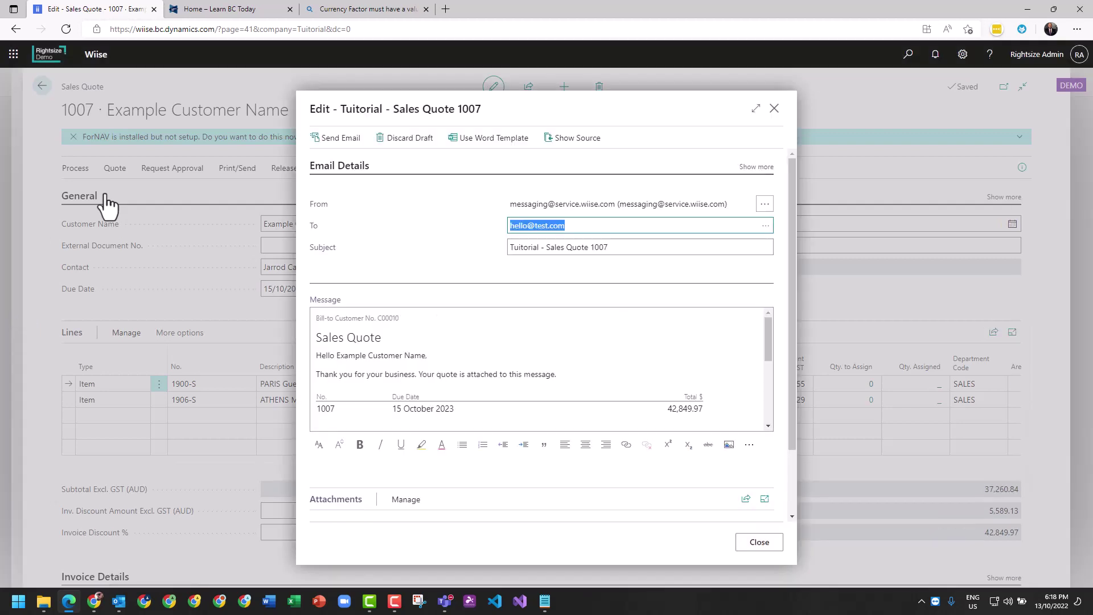
scroll(580, 358, "down", 2)
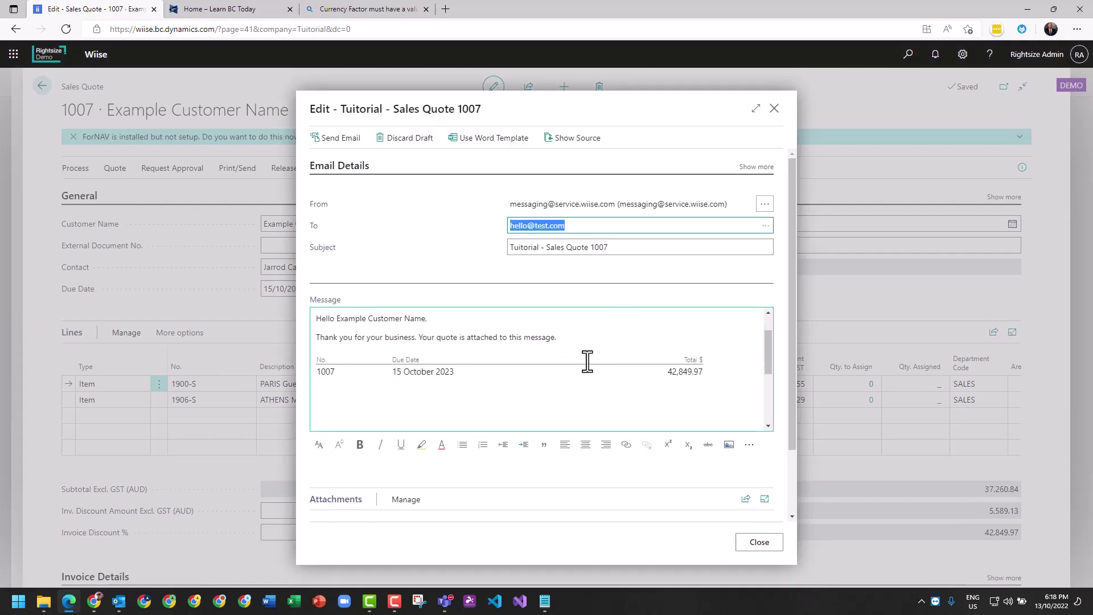
scroll(586, 361, "down", 5)
scroll(546, 381, "up", 8)
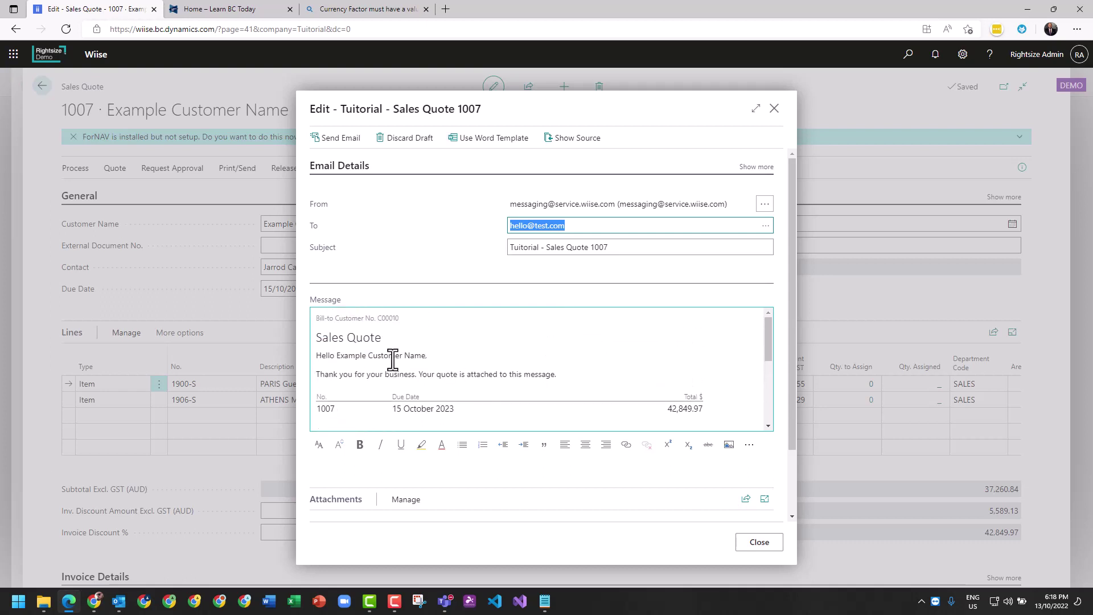
scroll(620, 481, "down", 2)
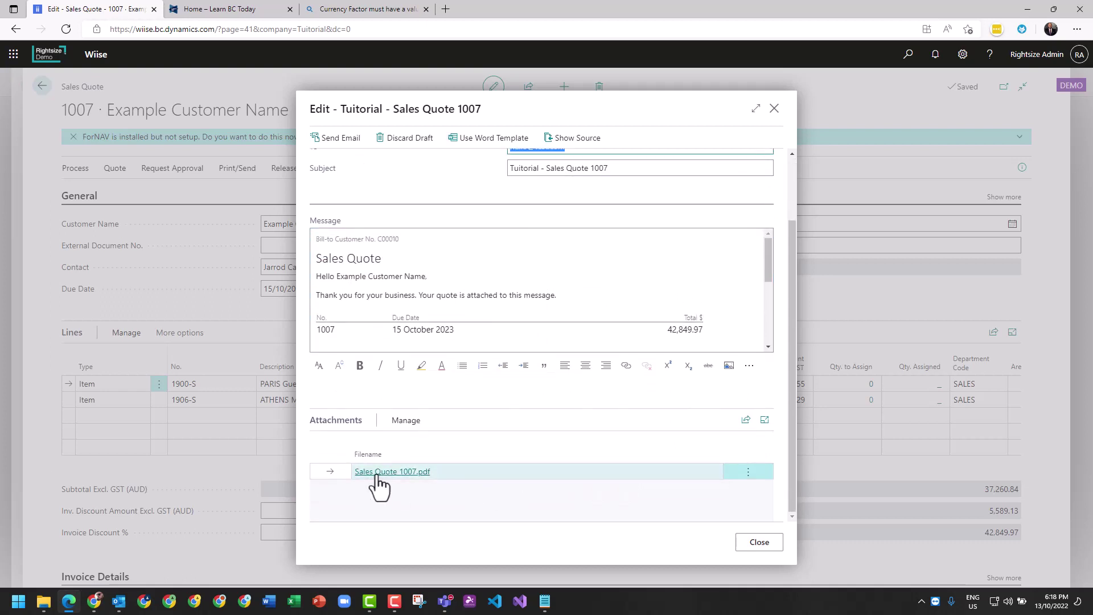
scroll(515, 481, "up", 1)
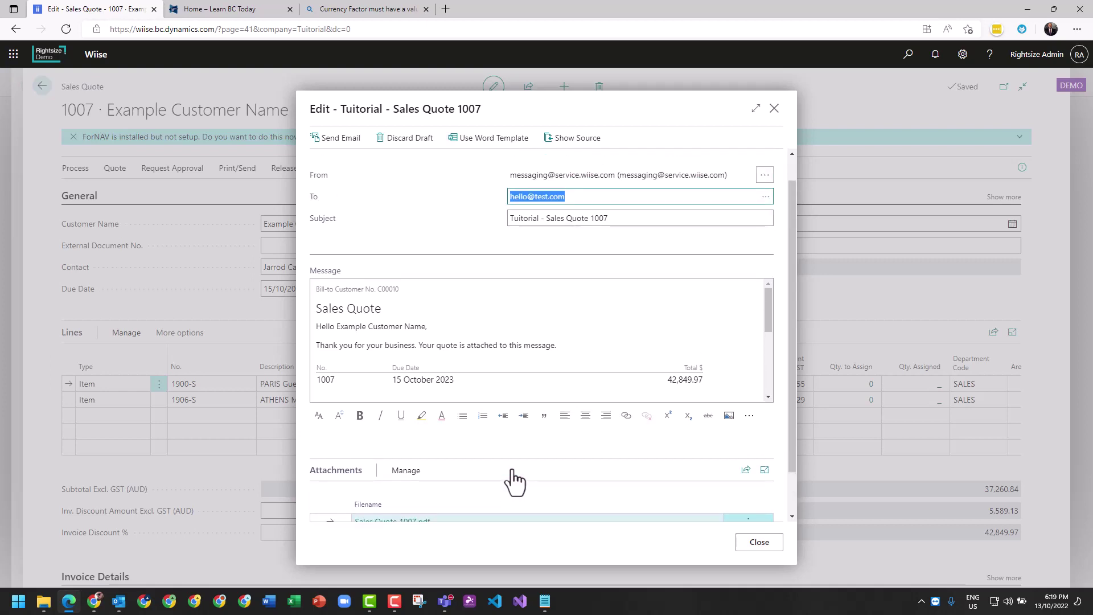
Close the draft and discard the unsent e-mail.
left_click(759, 543)
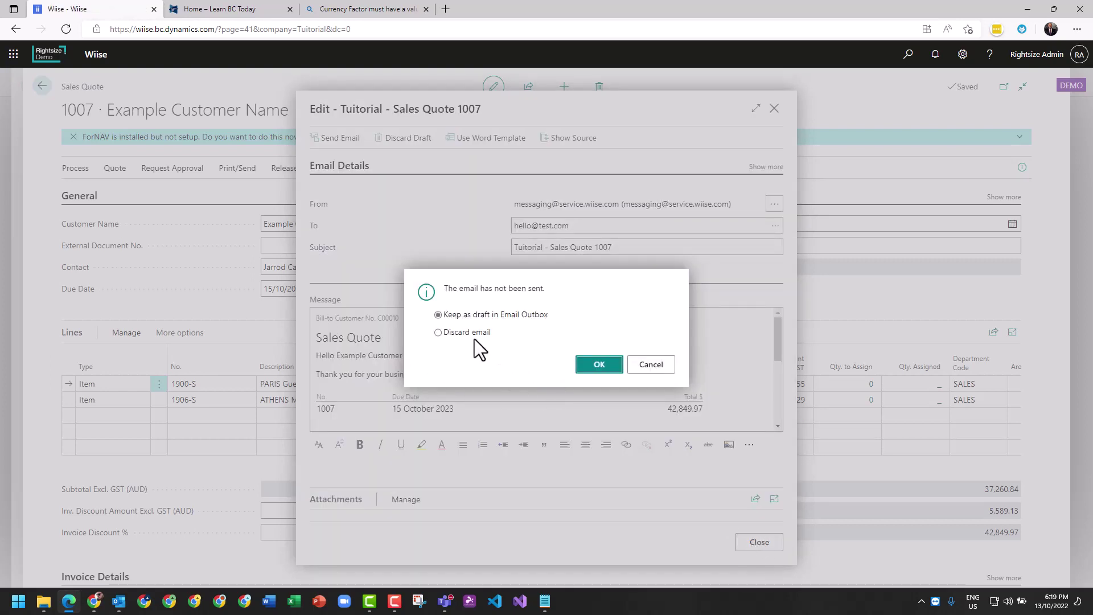
left_click(455, 332)
left_click(592, 368)
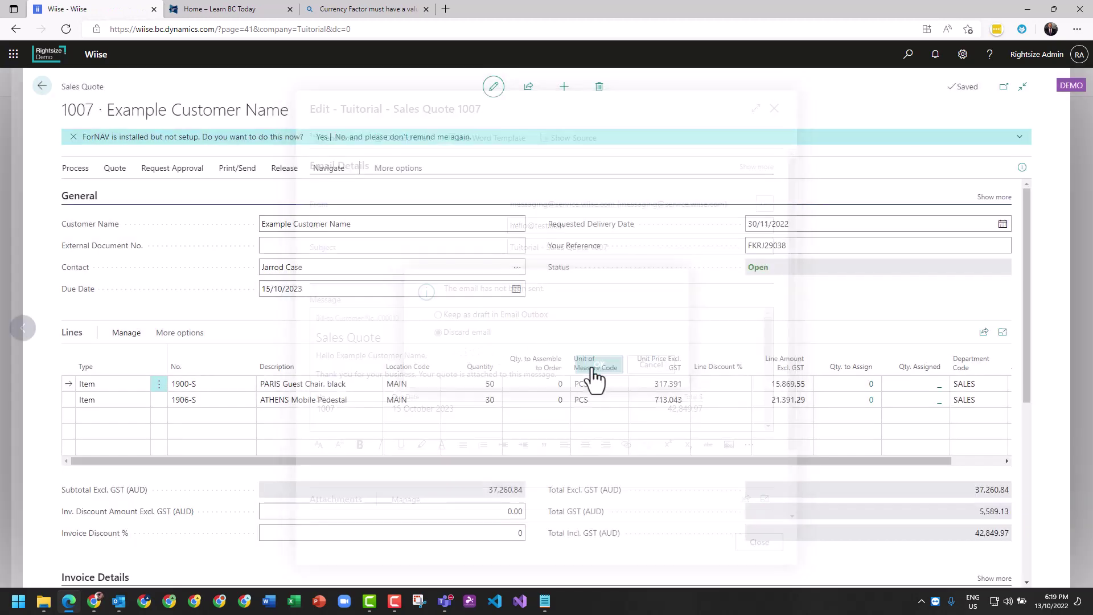
Return to opportunity OP000005 and update it to the Proposal stage, estimated value 37,260.84.
left_click(42, 86)
left_click(85, 146)
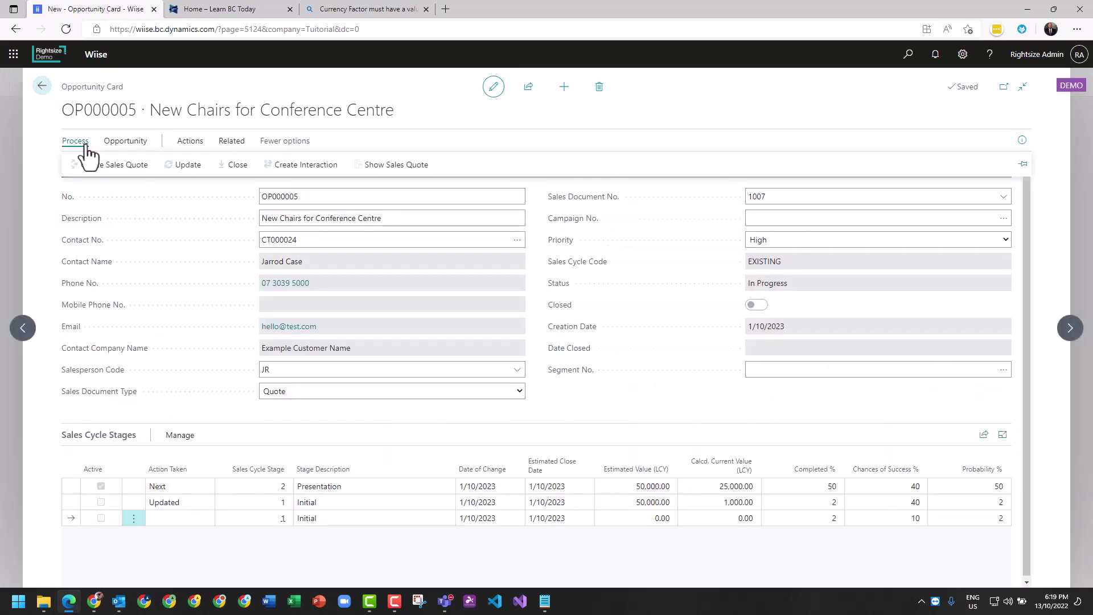
left_click(184, 164)
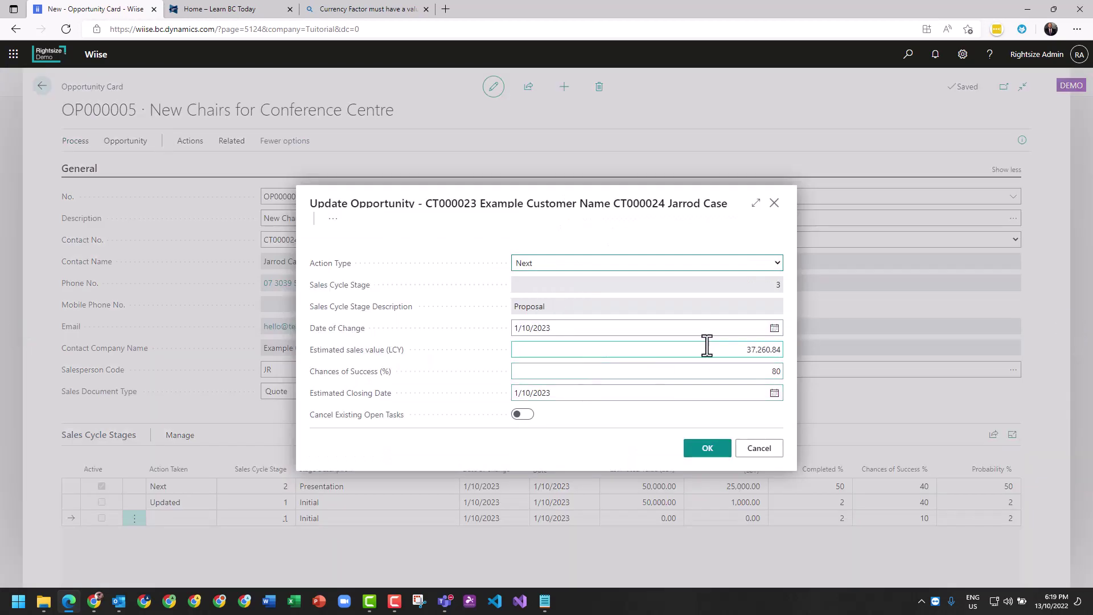
left_click(737, 349)
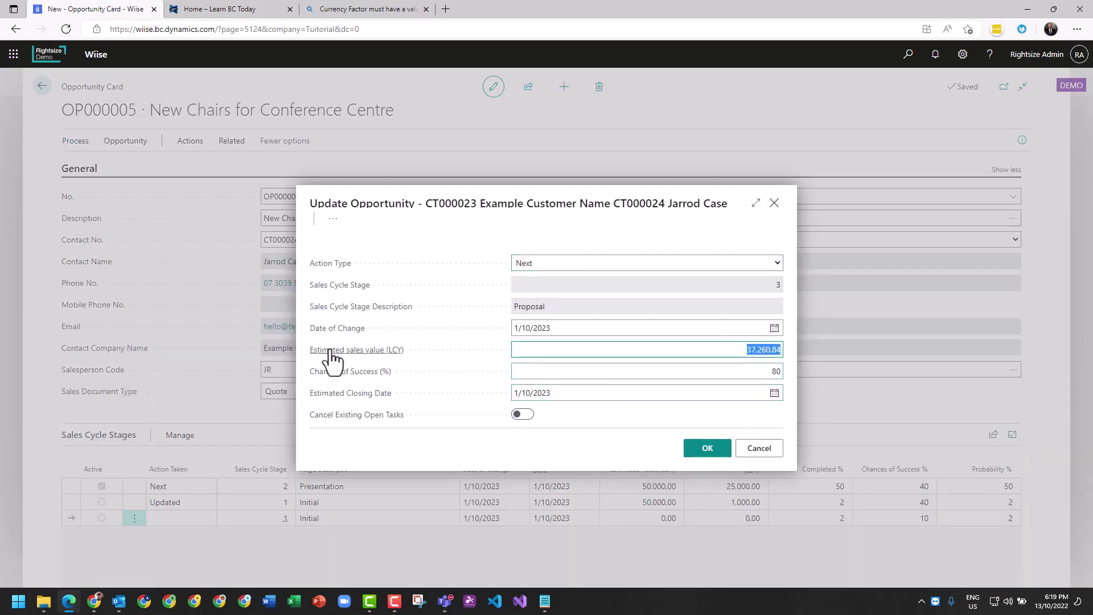
left_click(707, 453)
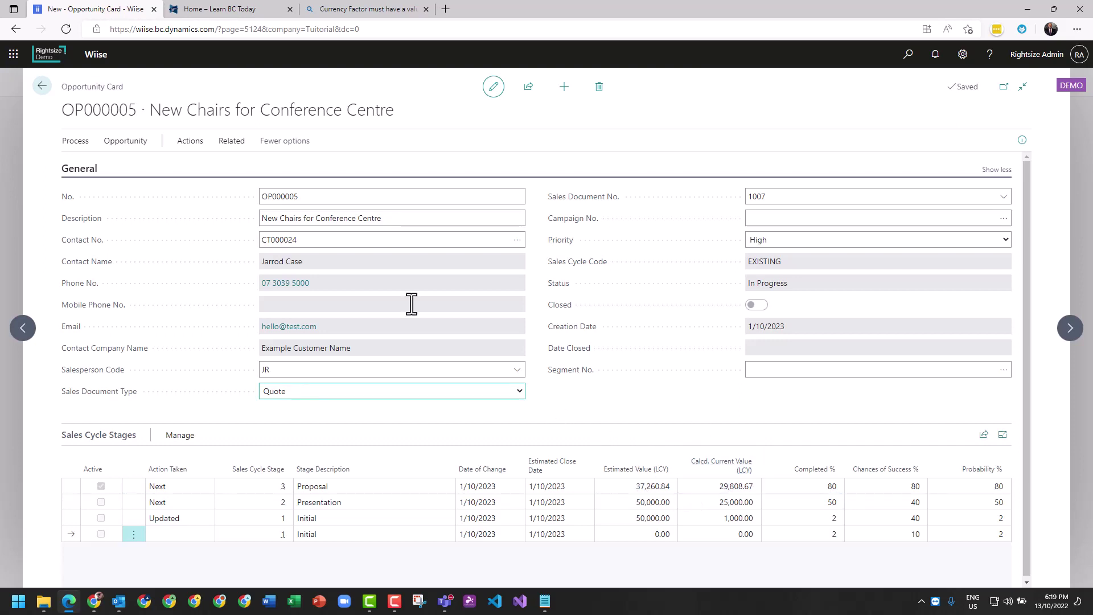
Cancel a second stage update, then expand and collapse the Related and Process actions.
left_click(79, 143)
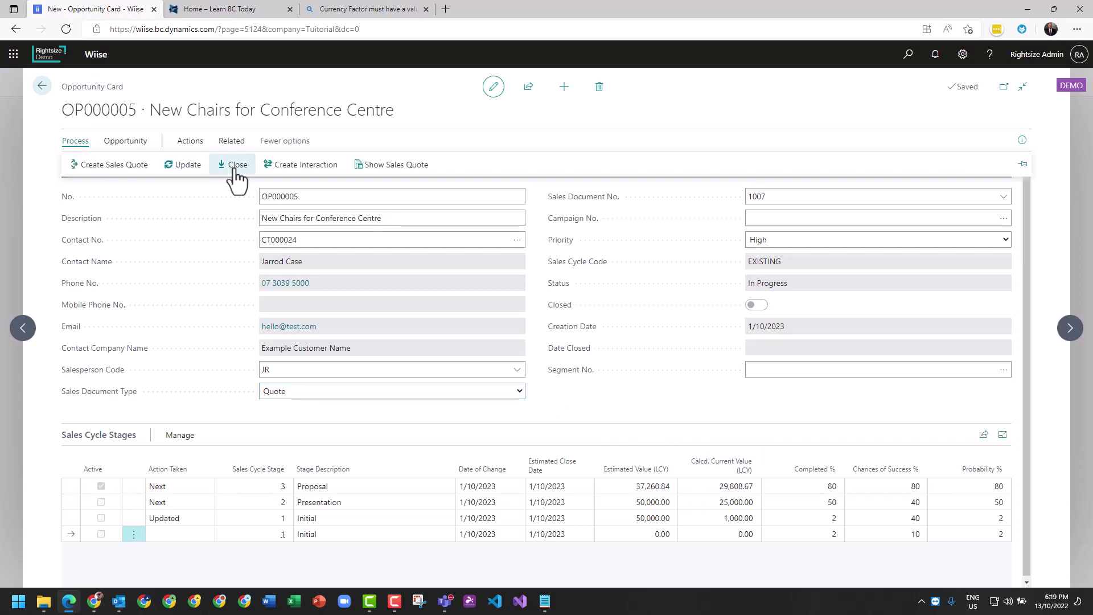
left_click(188, 166)
left_click(566, 261)
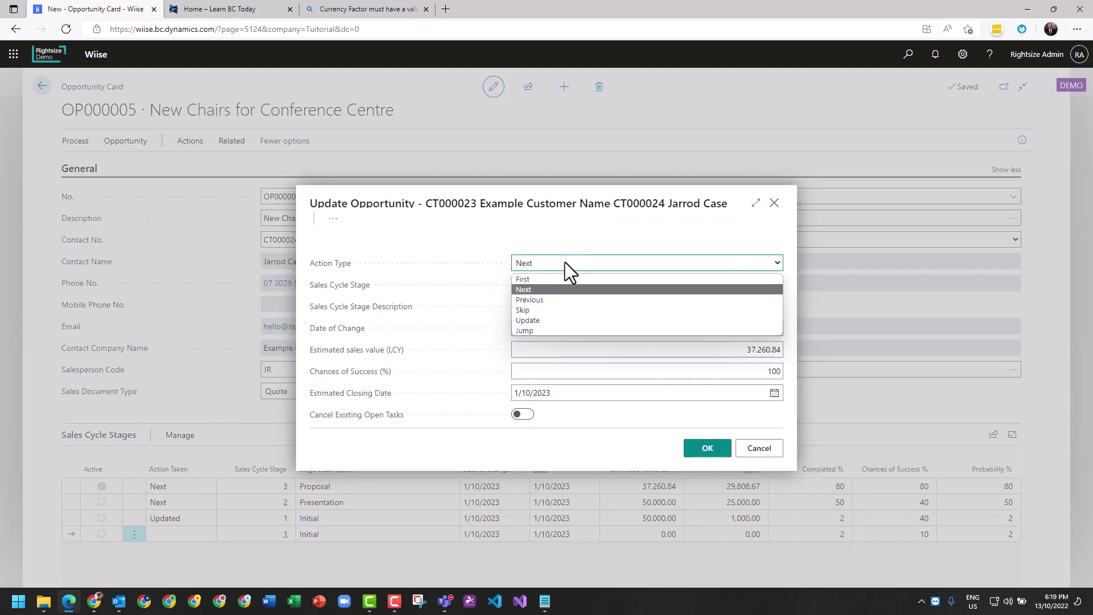
left_click(775, 454)
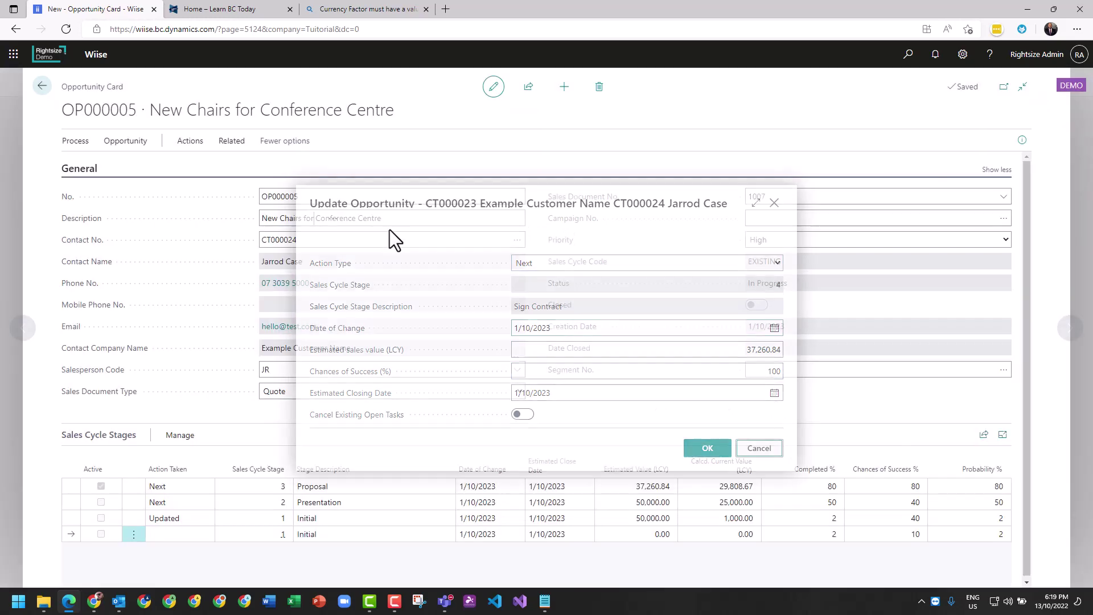
left_click(227, 143)
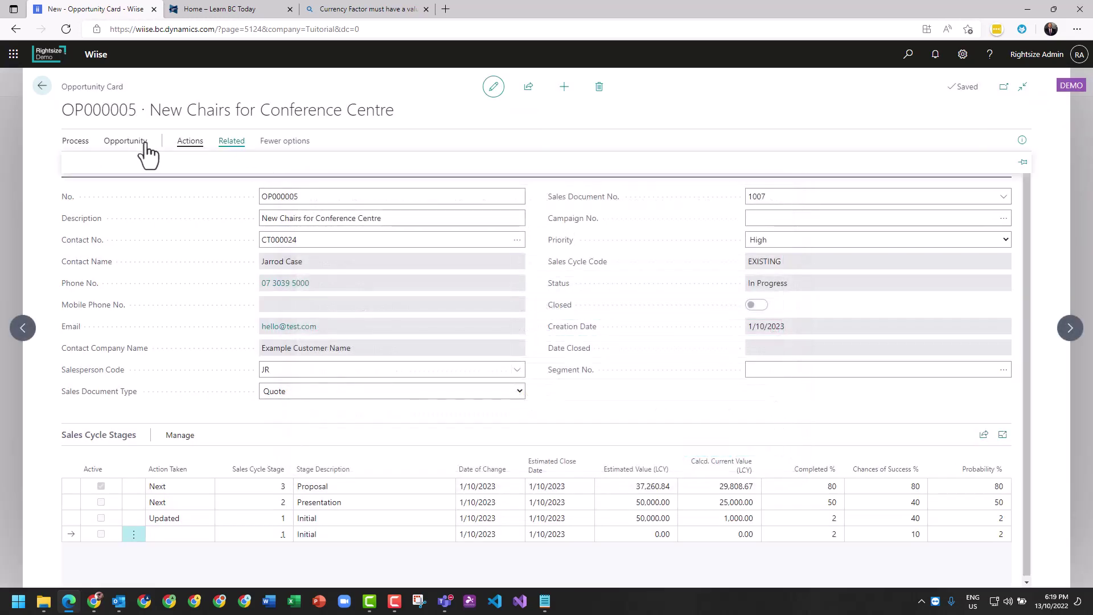
left_click(80, 142)
left_click(389, 165)
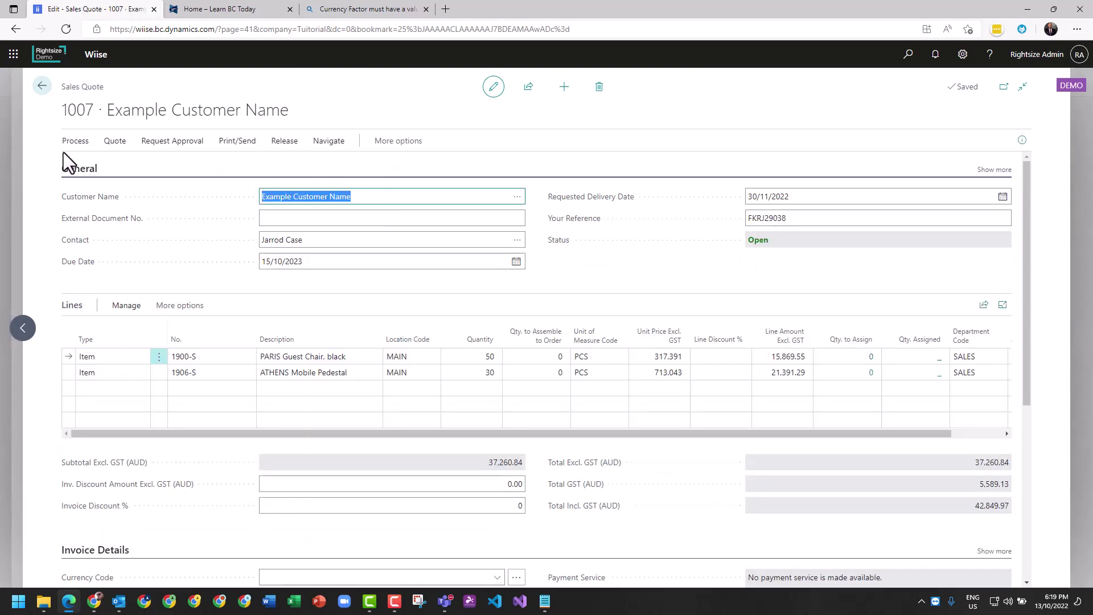
Enter PO12345 as the External Document No. on sales quote 1007.
left_click(334, 220)
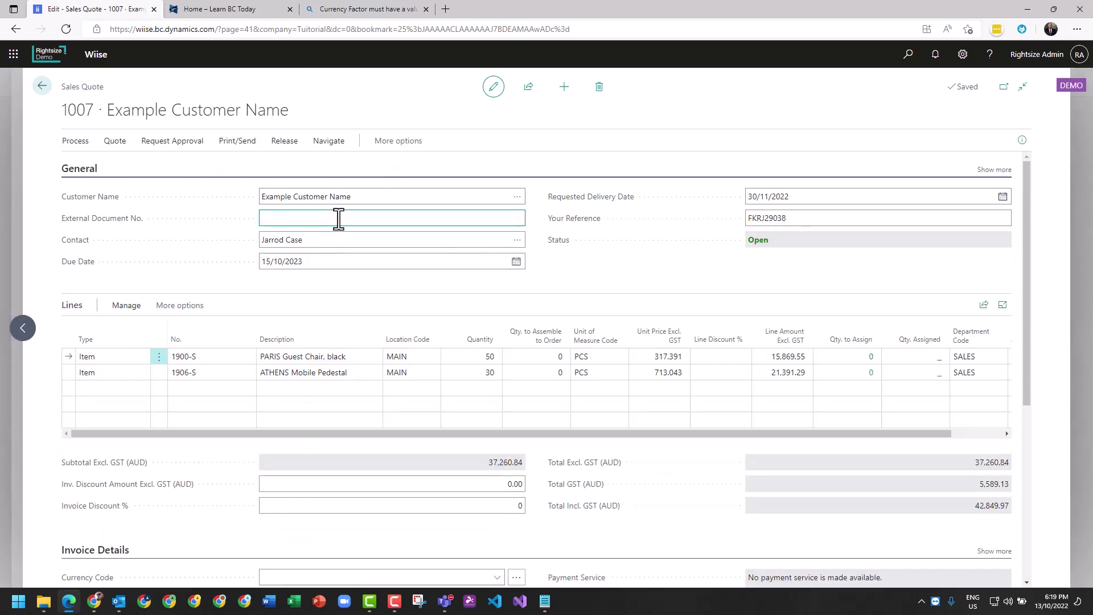
type("PO12345")
left_click(75, 141)
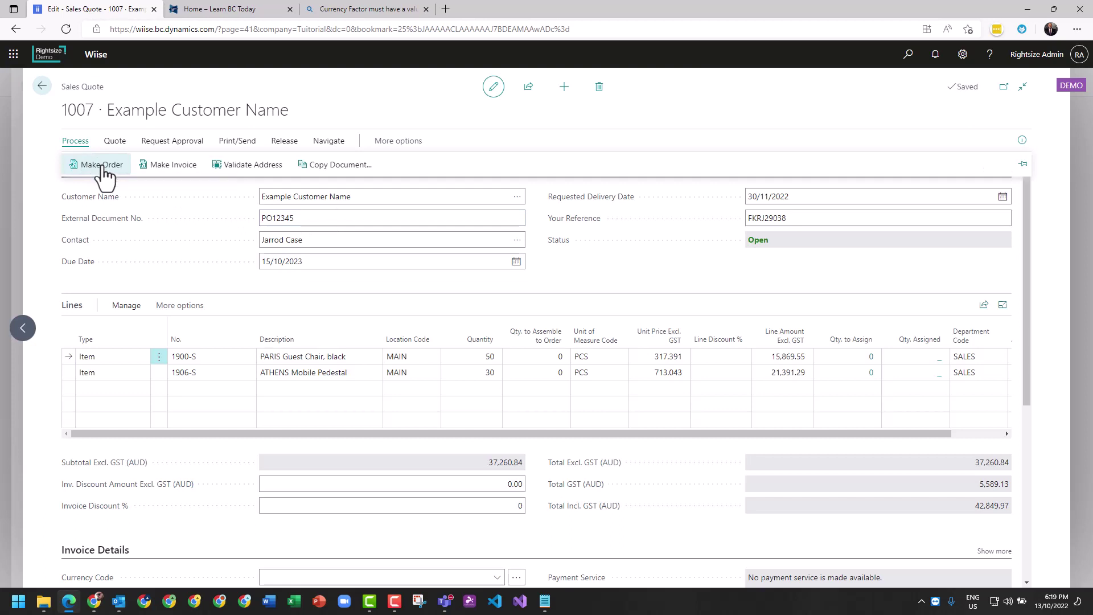
Make an order from quote 1007 and agree to close the linked opportunity.
left_click(100, 167)
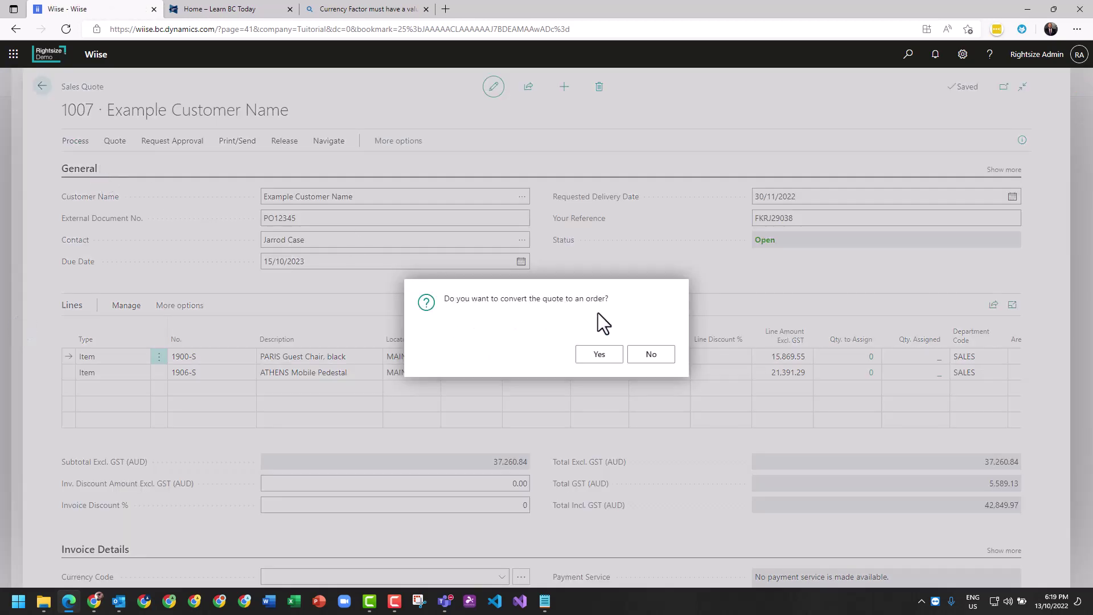
left_click(599, 354)
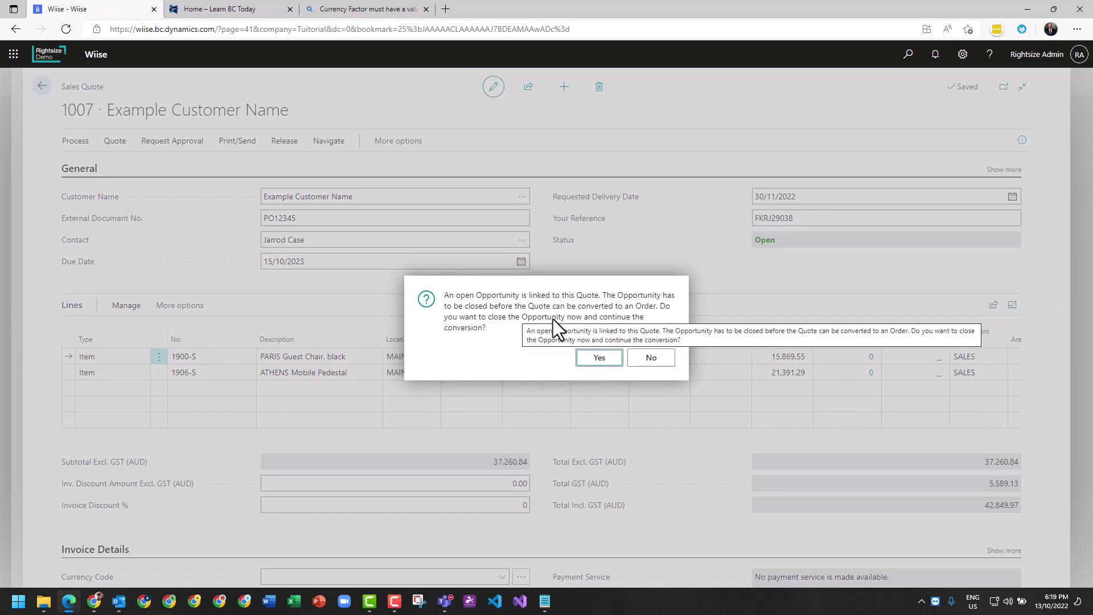
left_click(596, 357)
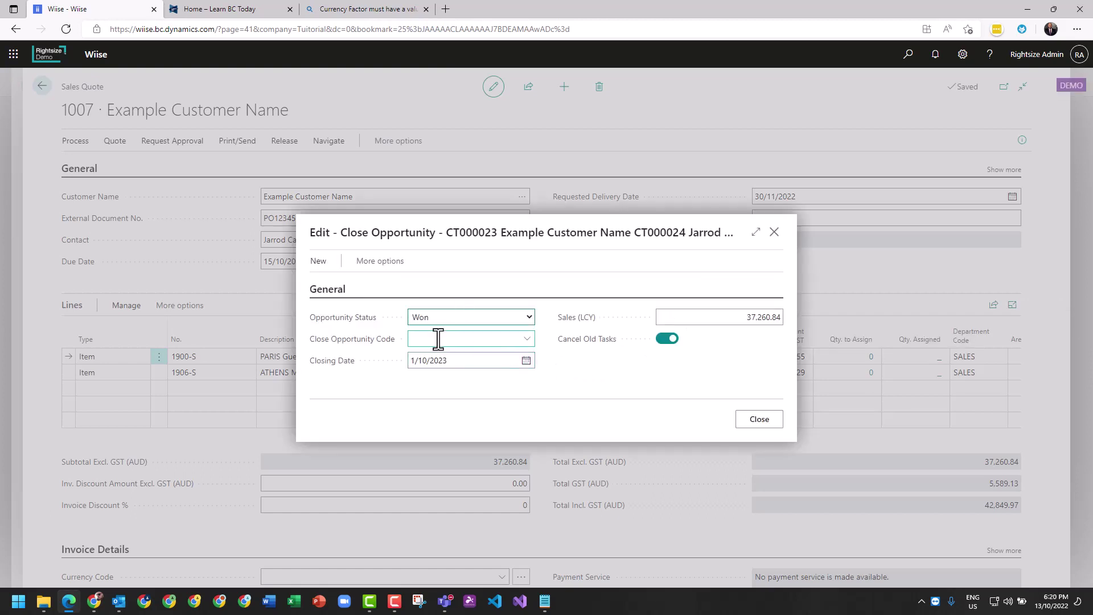
Close the opportunity as Won with close code PRICE_W, completing the conversion.
left_click(432, 319)
left_click(456, 317)
left_click(486, 339)
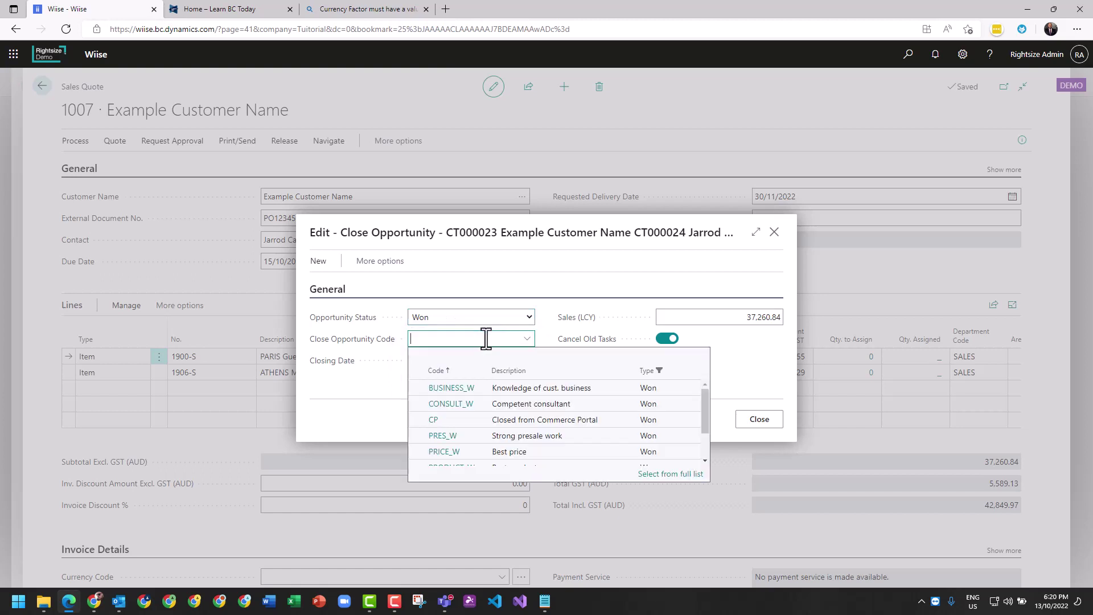
left_click(443, 450)
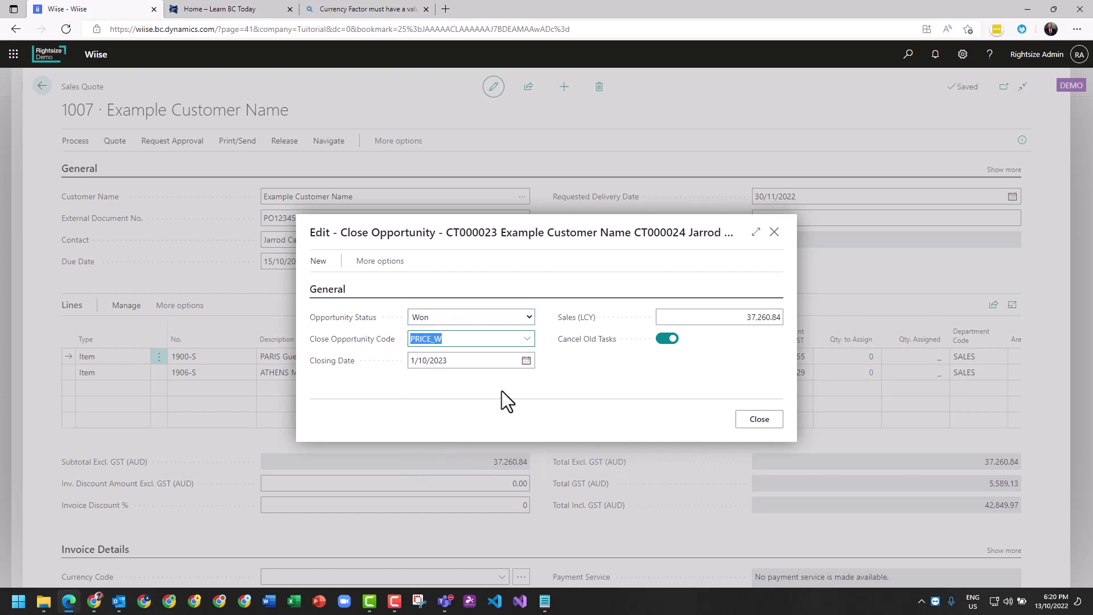
left_click(379, 260)
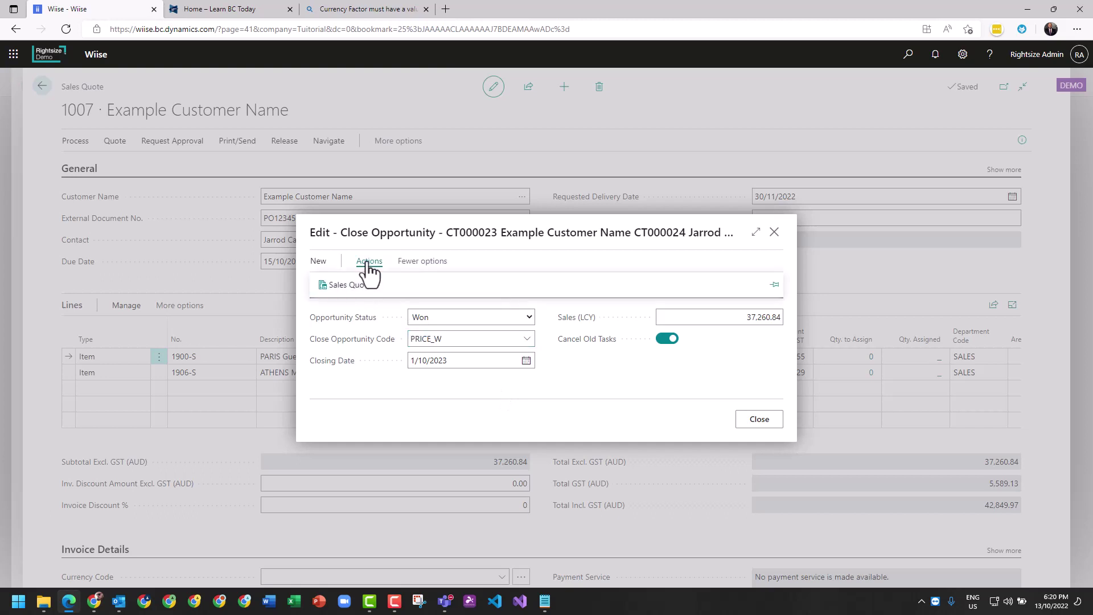
left_click(316, 262)
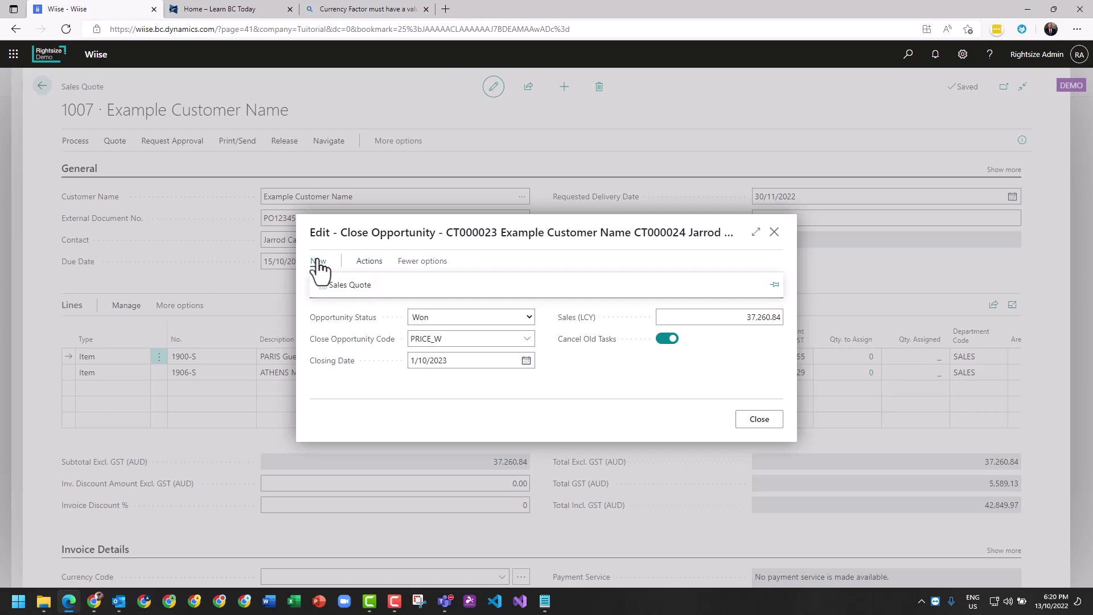
left_click(595, 367)
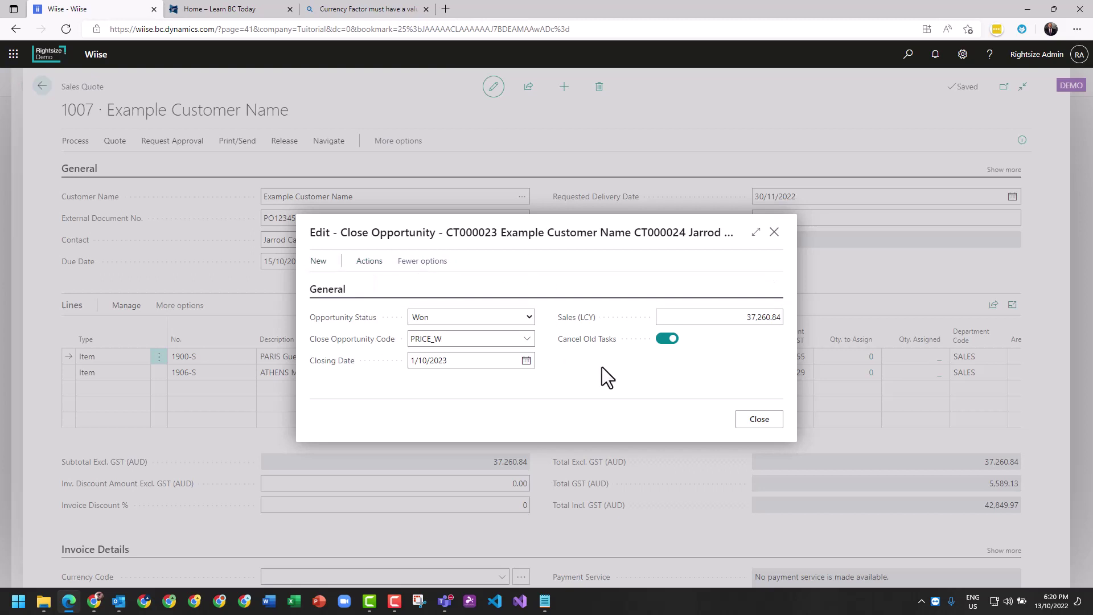
left_click(760, 421)
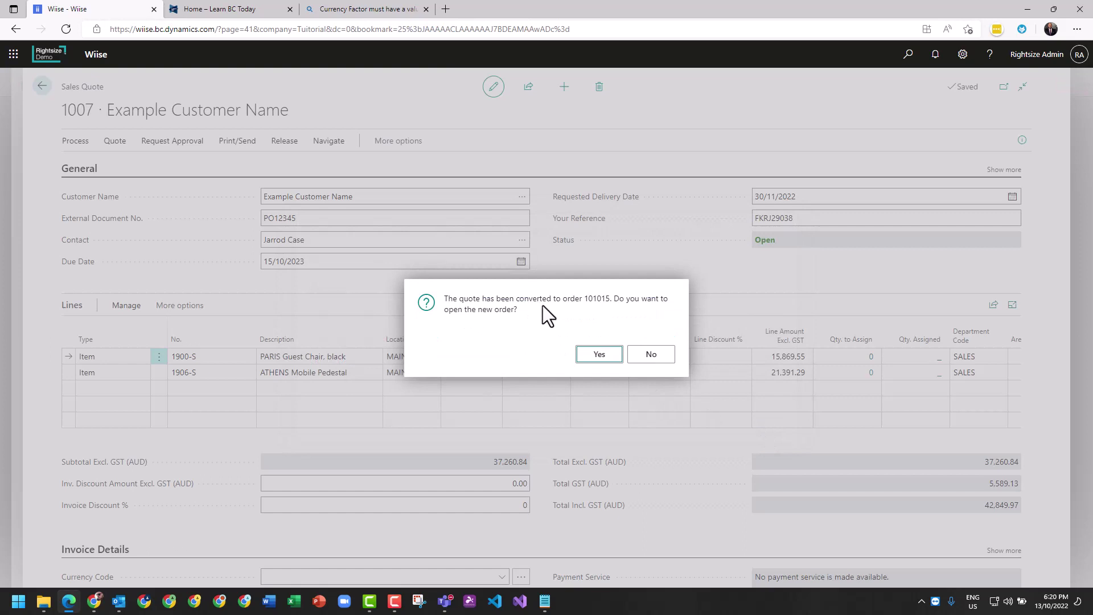
Open sales order 101015, then navigate back past opportunity OP000005 to the Role Center.
left_click(600, 355)
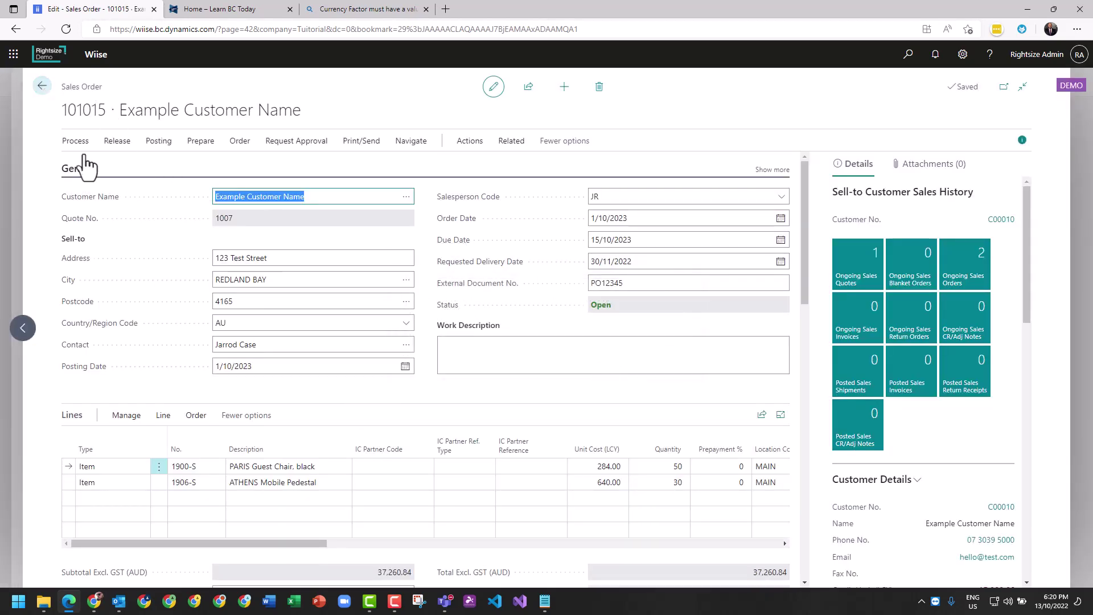
left_click(42, 86)
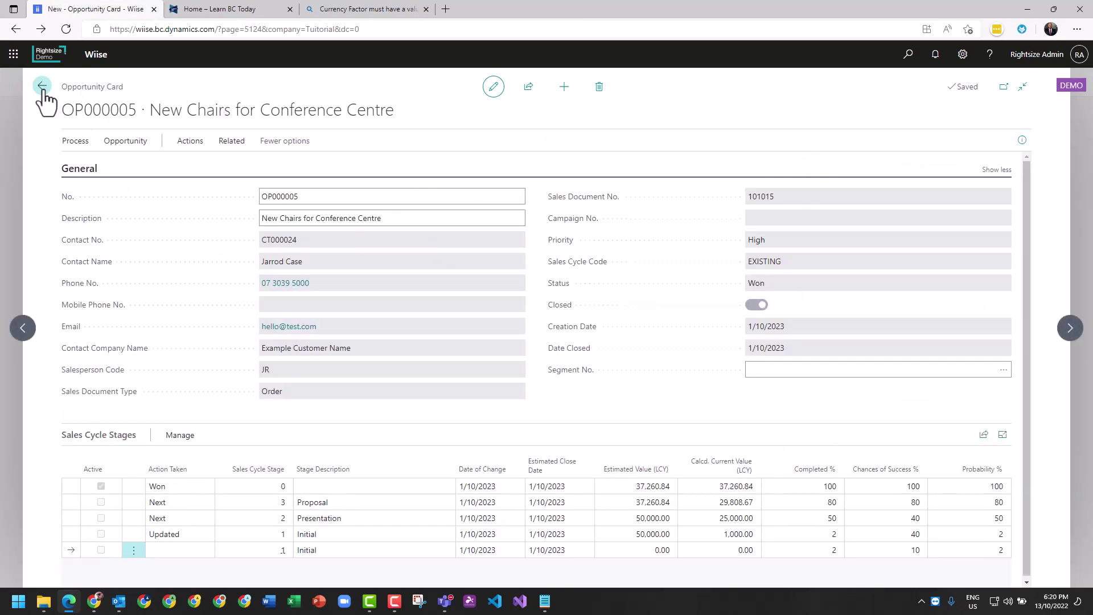
left_click(42, 86)
left_click(120, 85)
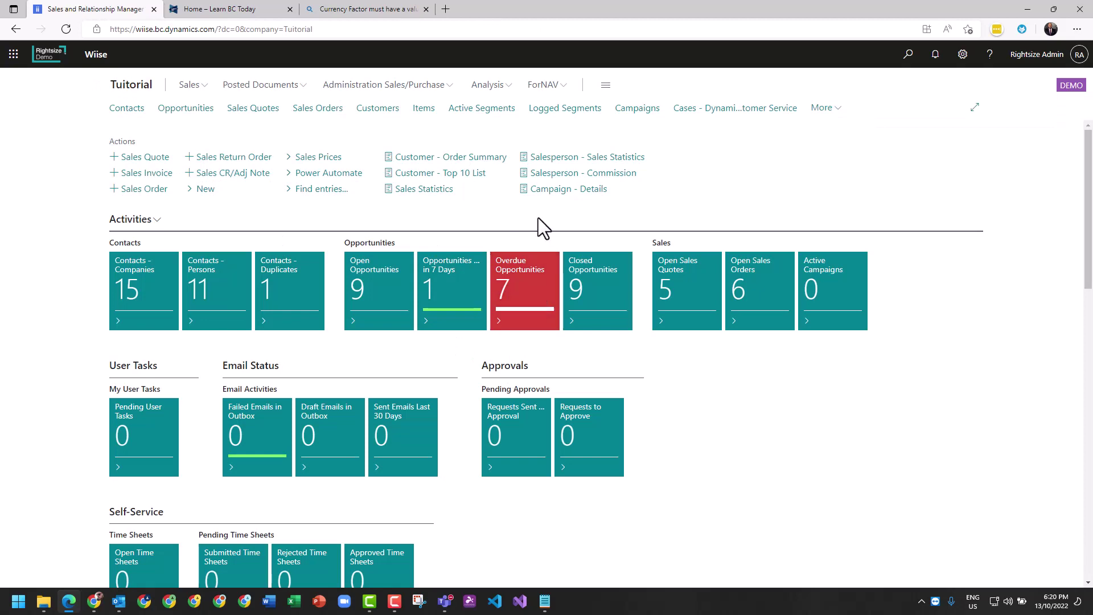
left_click(905, 64)
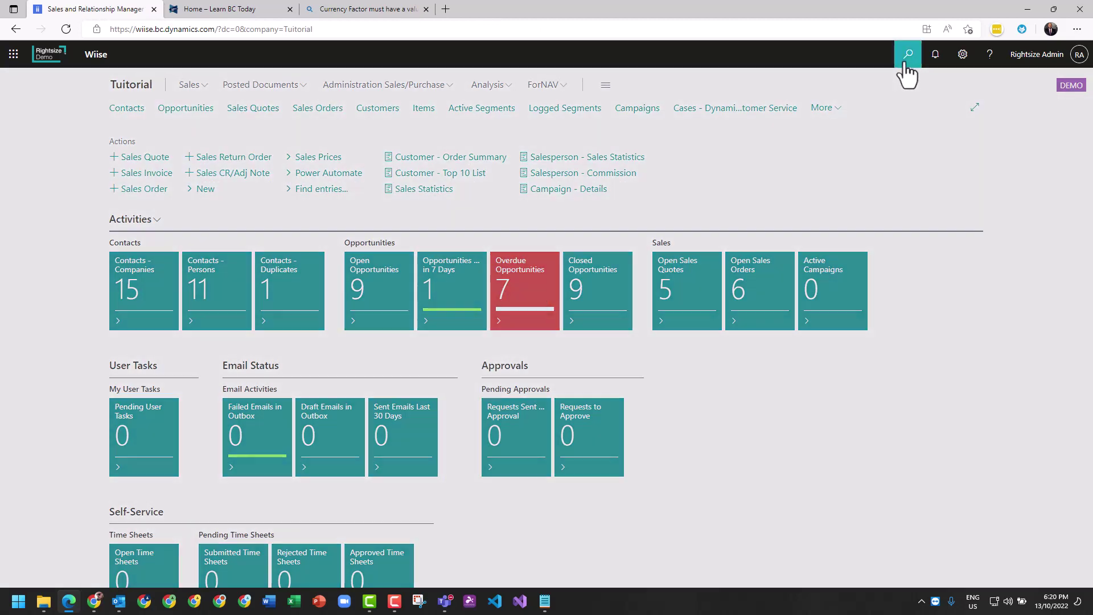
type("purchasers")
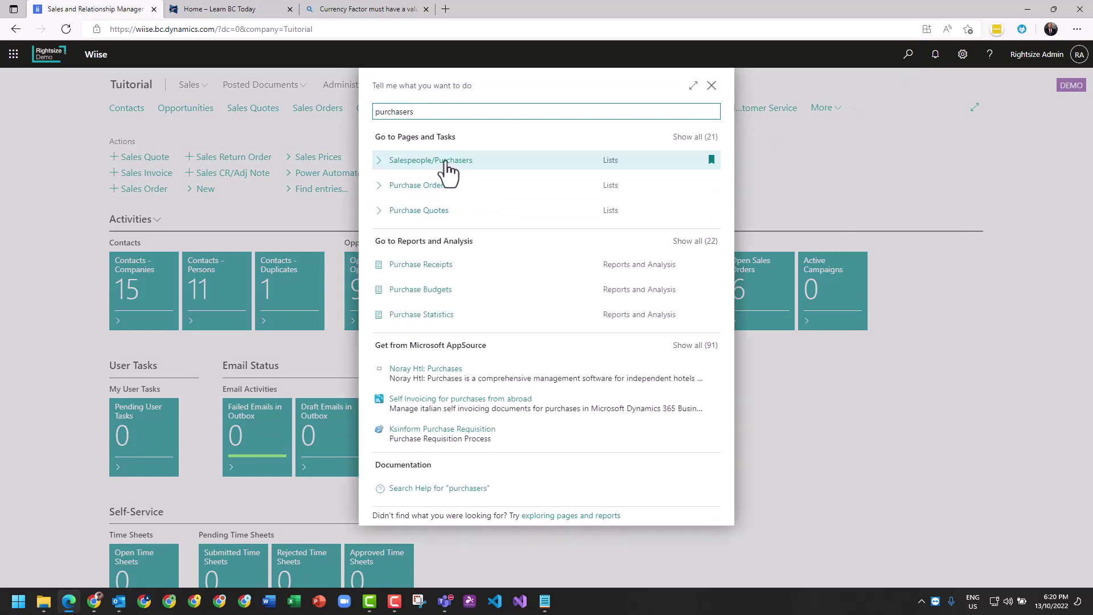
left_click(447, 165)
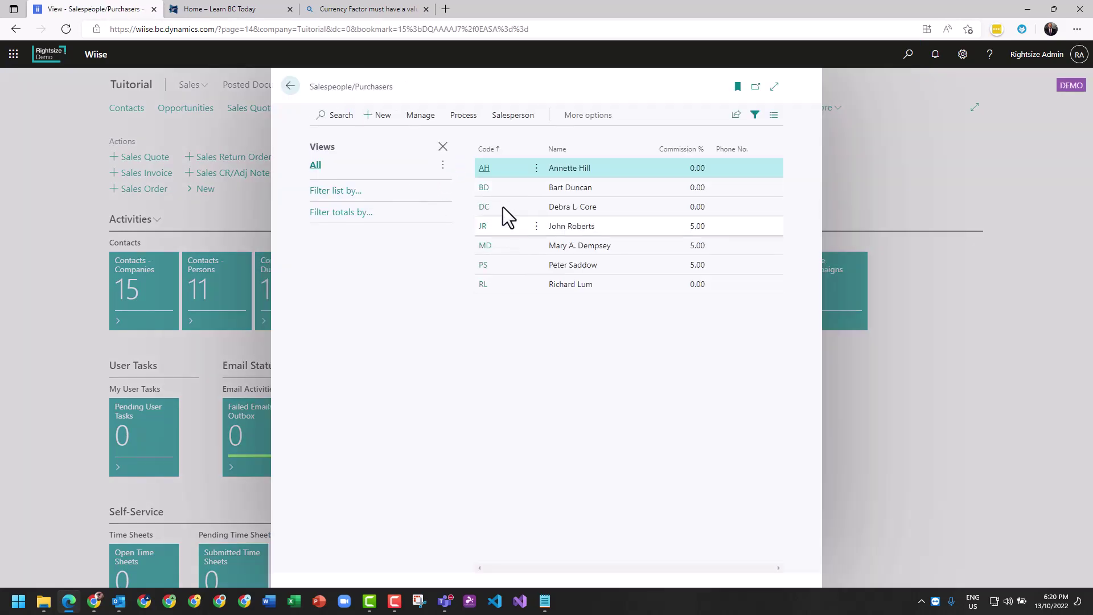
left_click(483, 207)
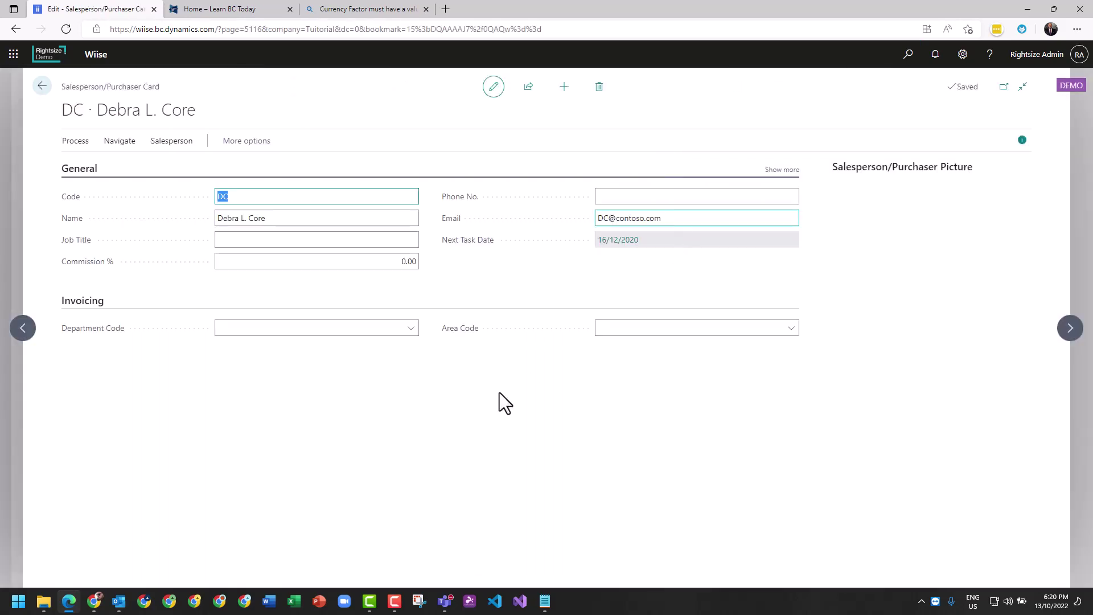
left_click(318, 264)
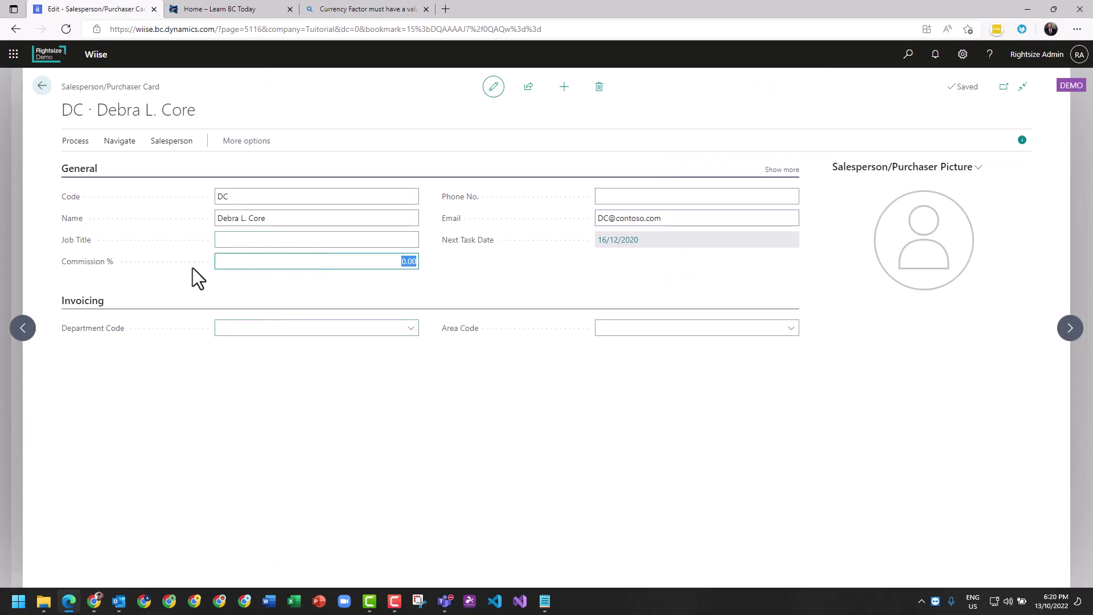
left_click(784, 171)
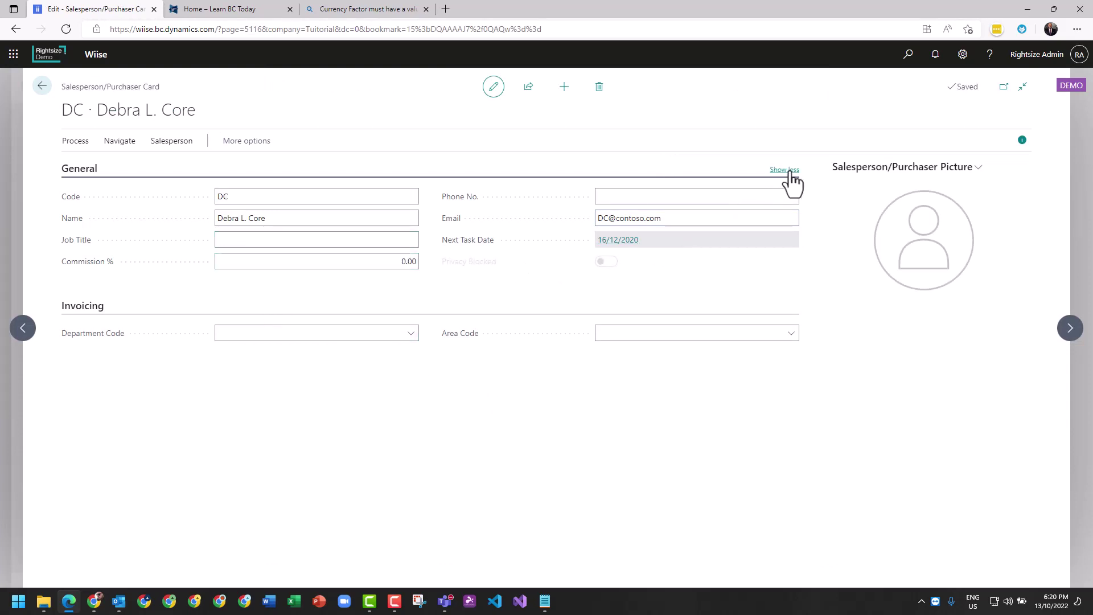
key("Escape")
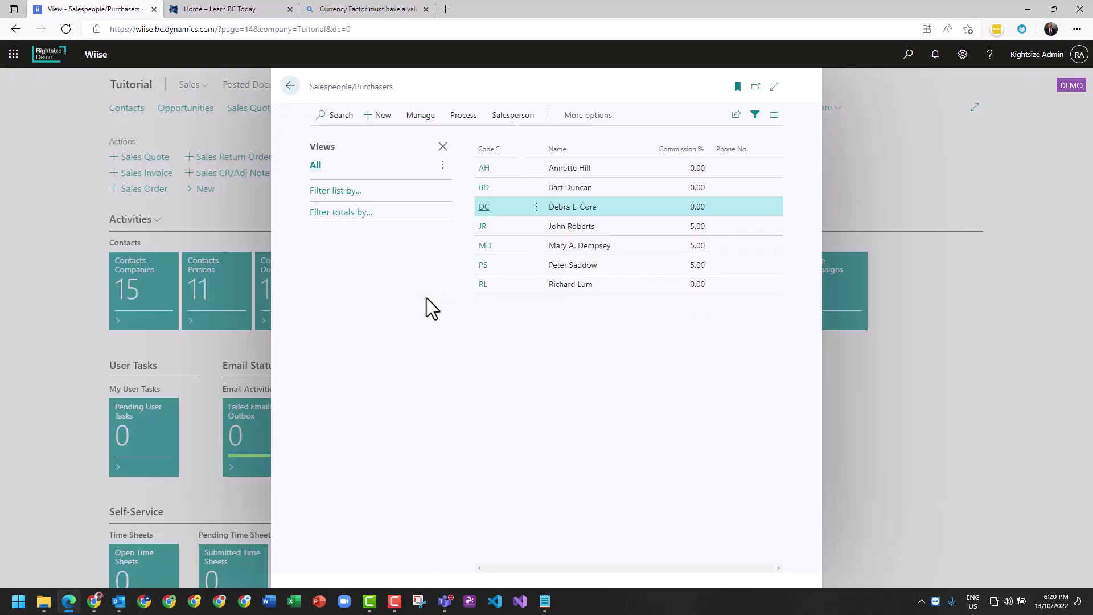
key("Escape")
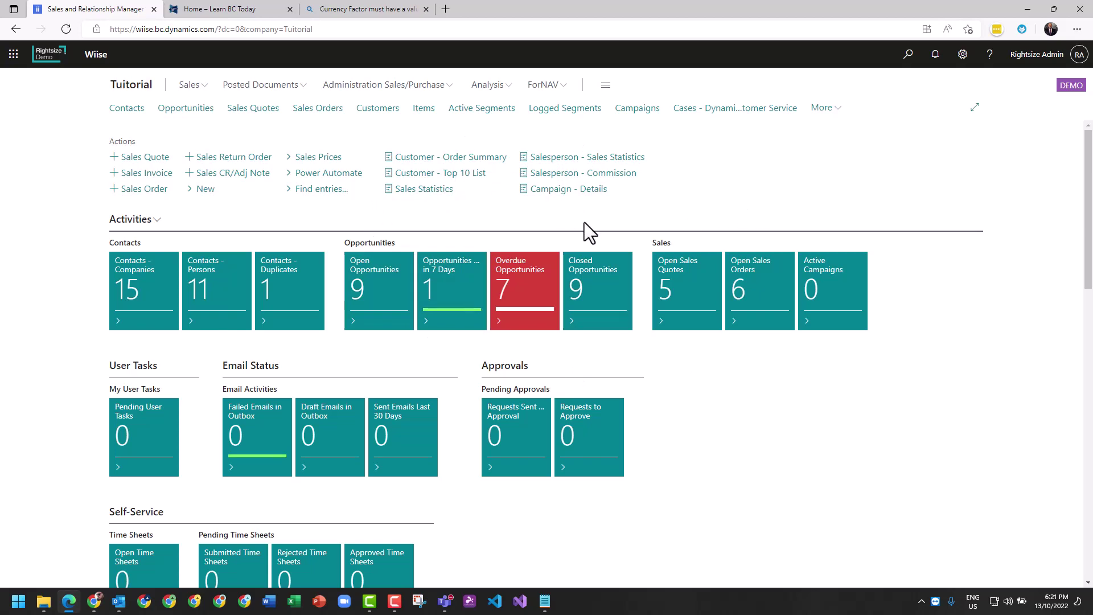
scroll(685, 262, "down", 4)
scroll(685, 259, "up", 4)
scroll(690, 196, "down", 7)
scroll(722, 292, "up", 7)
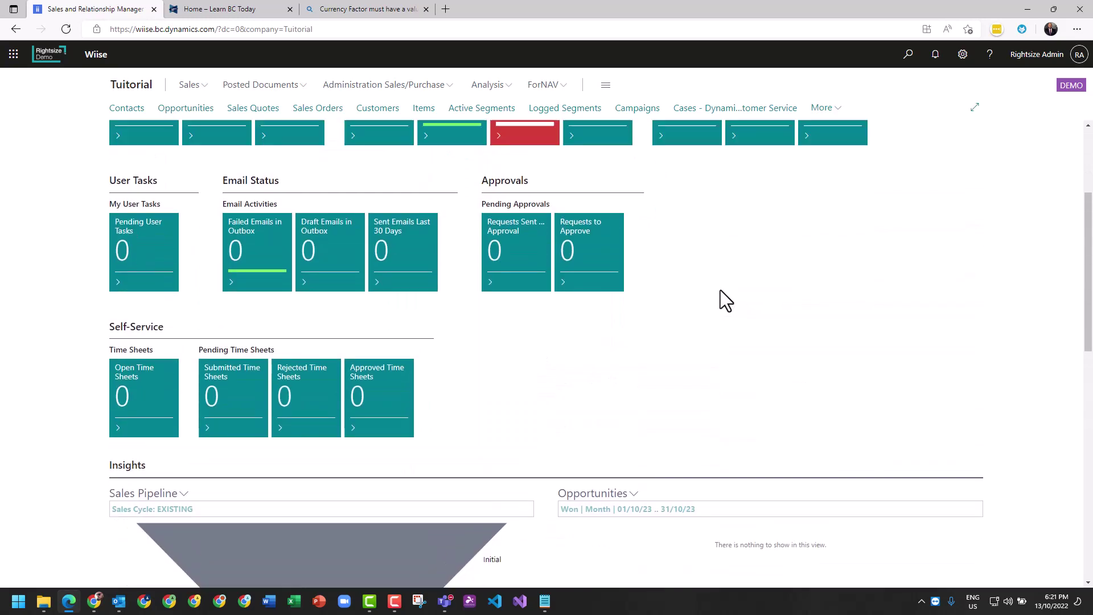